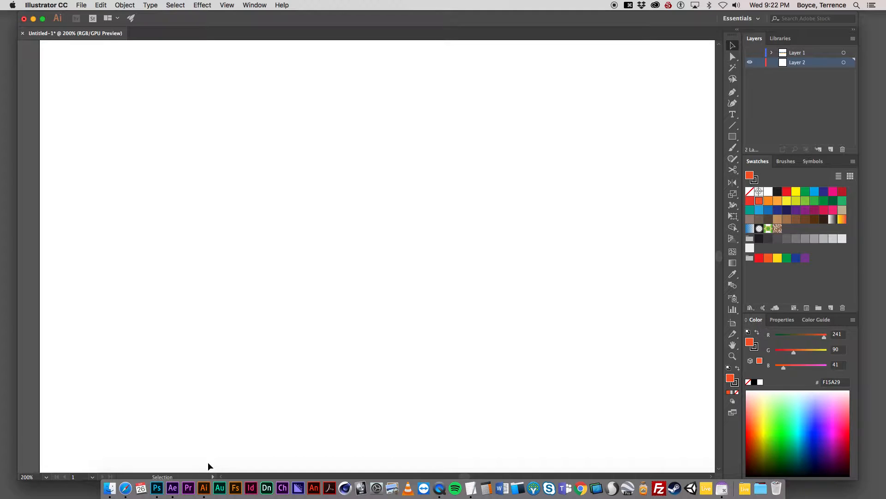
Switch to Photoshop and open the recent file Turtle-Low-Res.png.
left_click(157, 489)
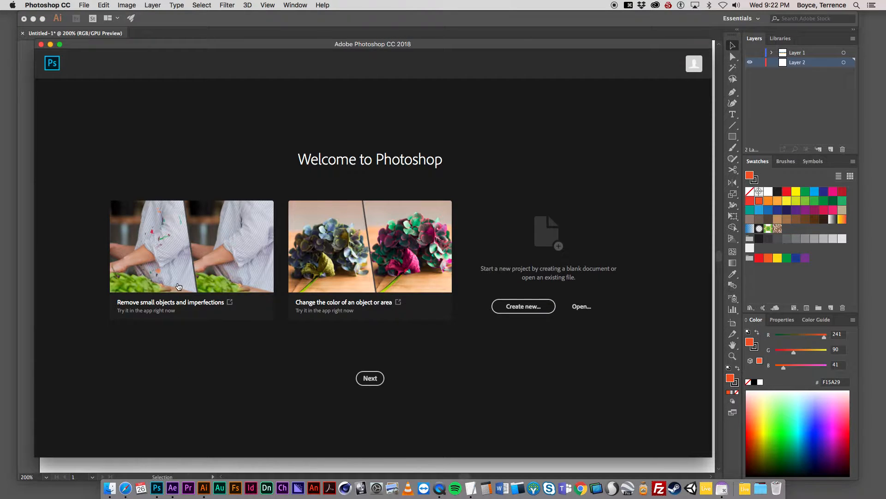
left_click(84, 6)
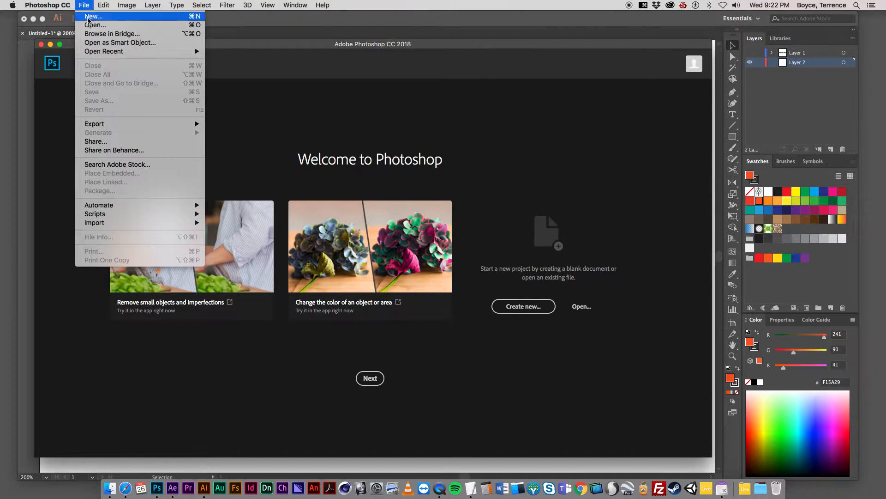
mouse_move(98, 52)
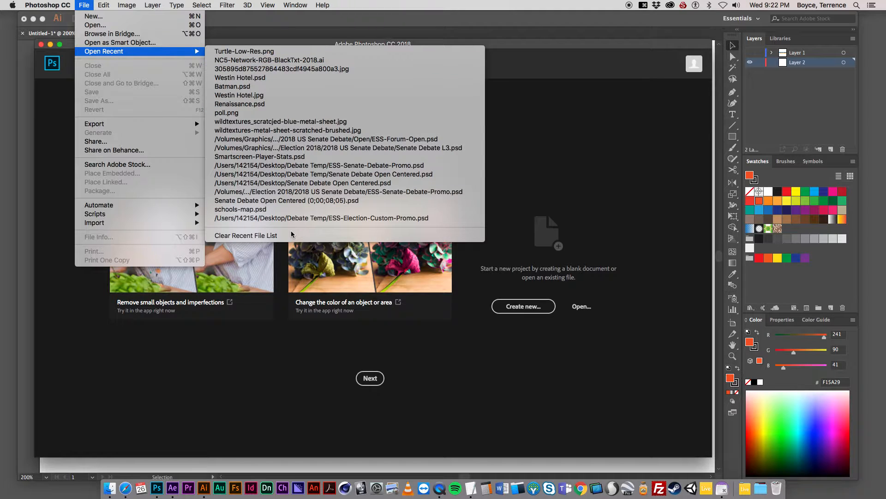
left_click(239, 51)
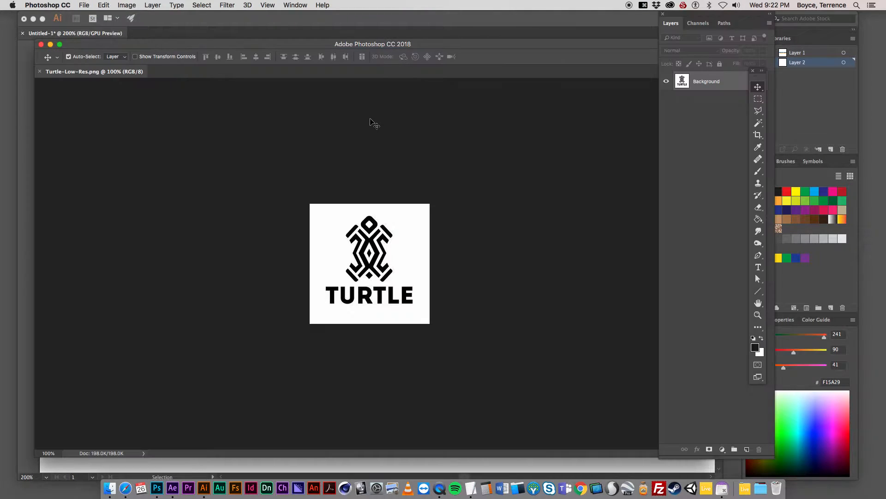
Examine the edges of the low-resolution turtle logo for pixelation at several magnifications, ending with the whole image fitted in view.
key("super+equal")
key("super+equal")
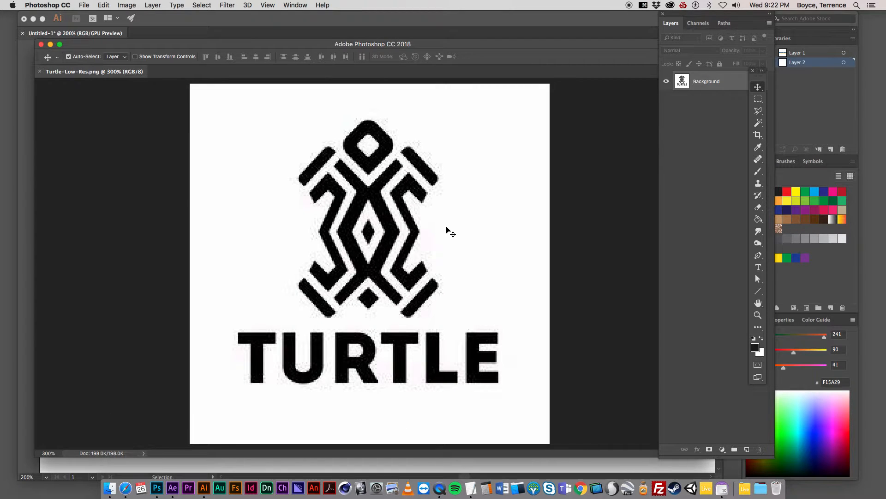
key("super+equal")
key("super+equal")
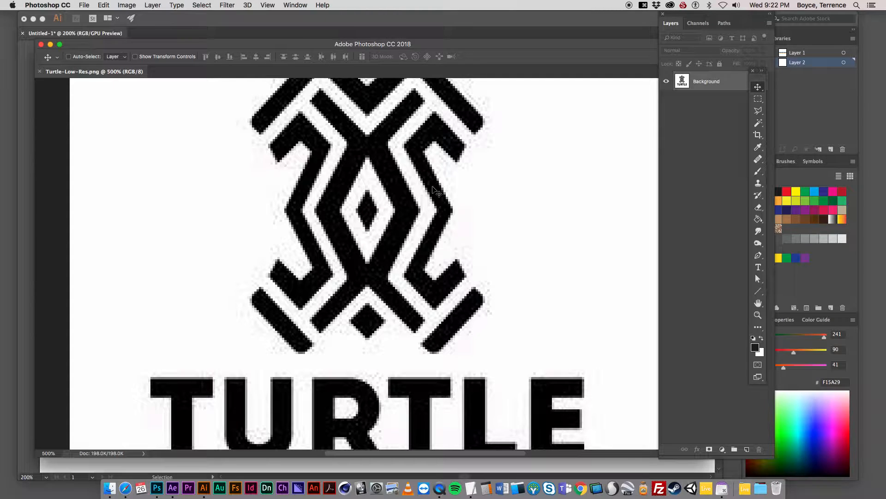
key("super+equal")
key("super+equal")
key("super+minus")
key("super+minus")
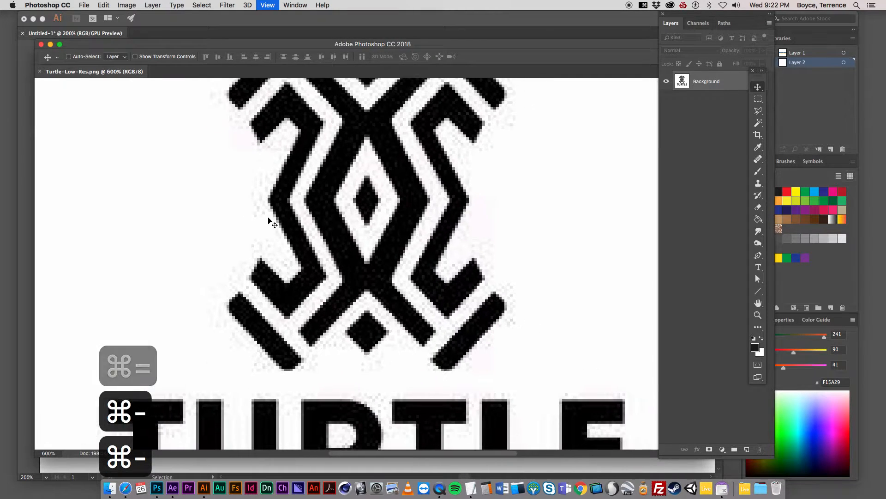
key("super+minus")
key("super+minus")
key("super+equal")
key("super+equal")
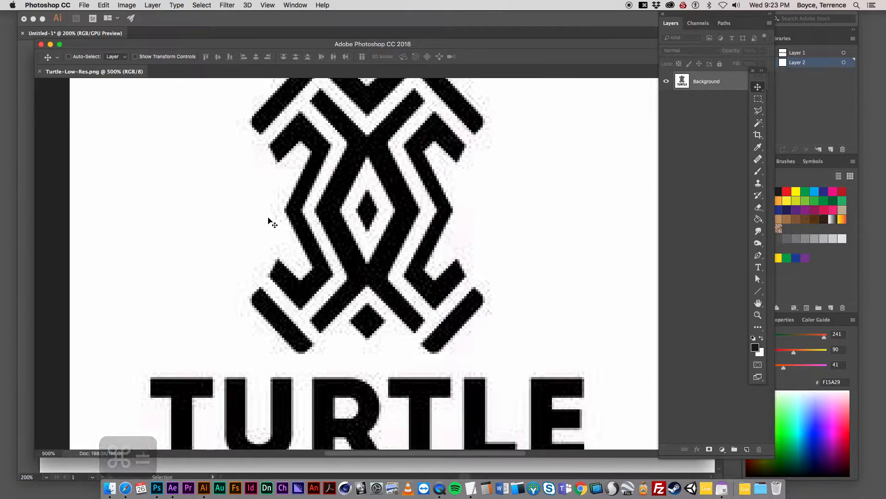
key("super+equal")
key("super+equal")
key("super+equal")
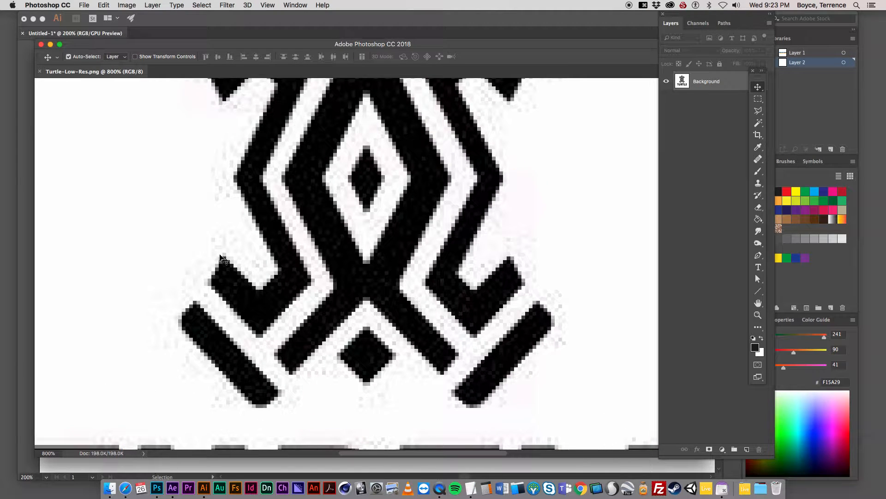
key("super+minus")
key("super+minus")
key("super+minus")
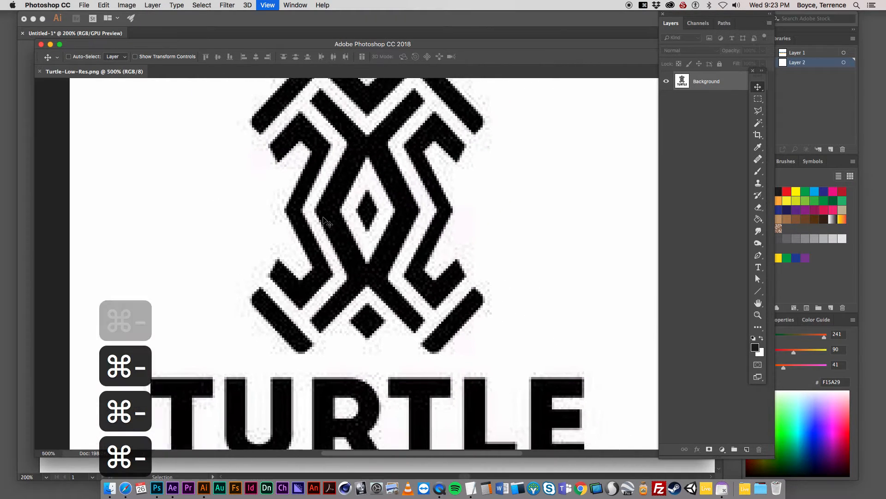
key("super+minus")
key("super+minus")
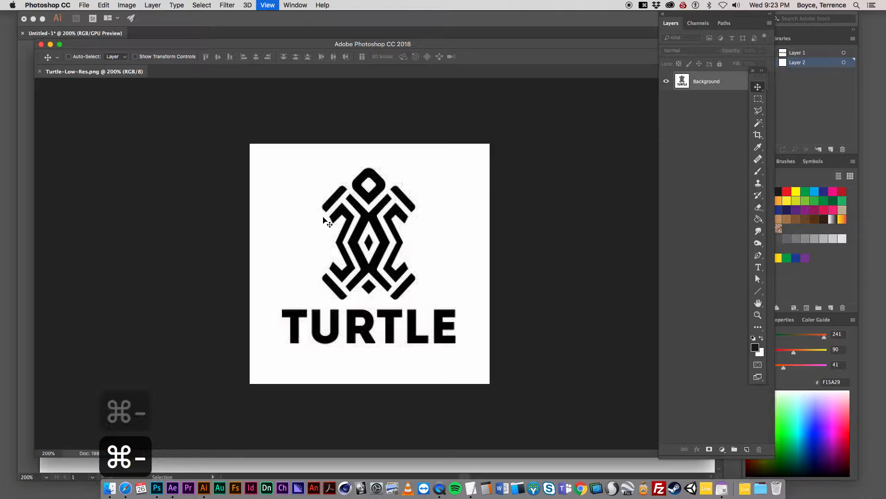
key("super+minus")
key("super+equal")
key("super+equal")
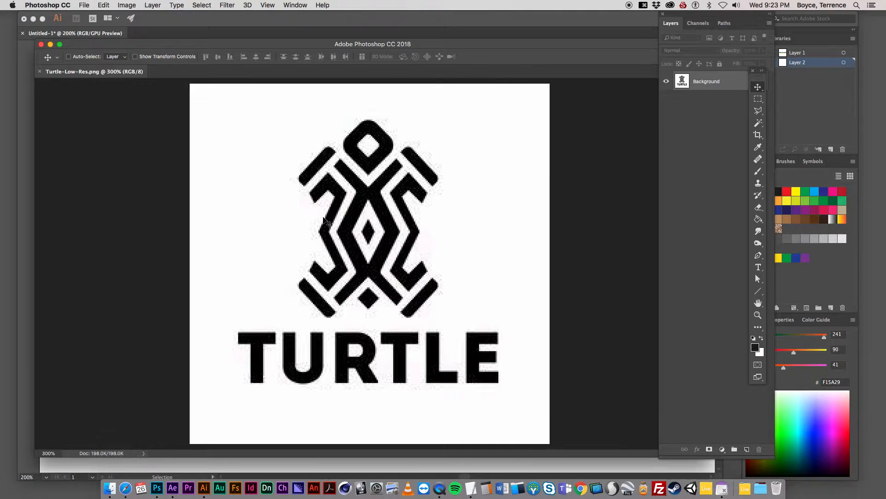
key("super+minus")
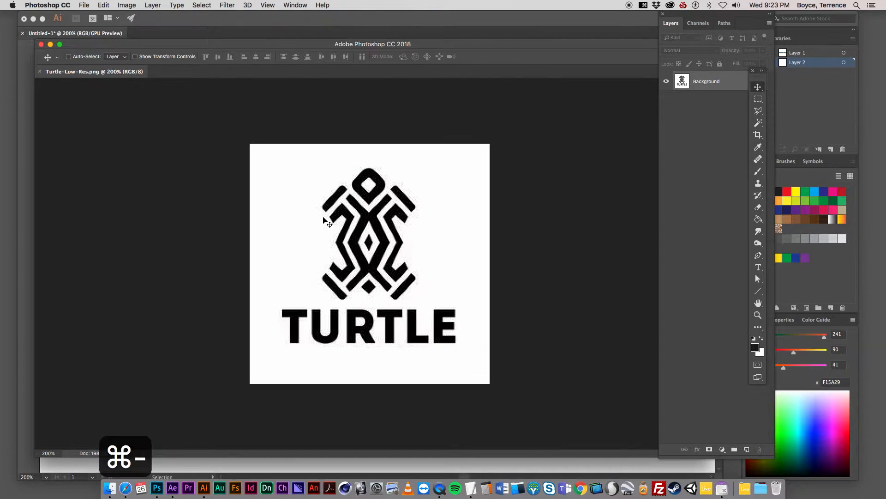
key("super+minus")
key("super+equal")
key("super+equal")
key("super+equal")
key("super+equal")
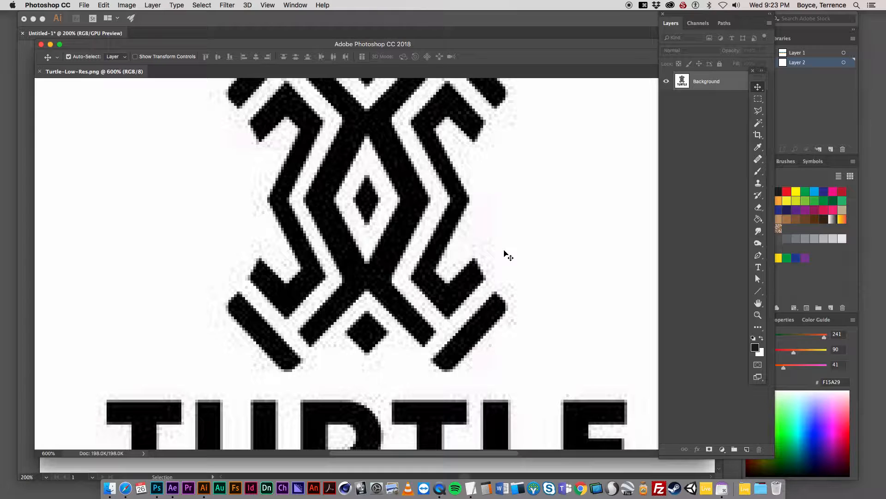
key("super+0")
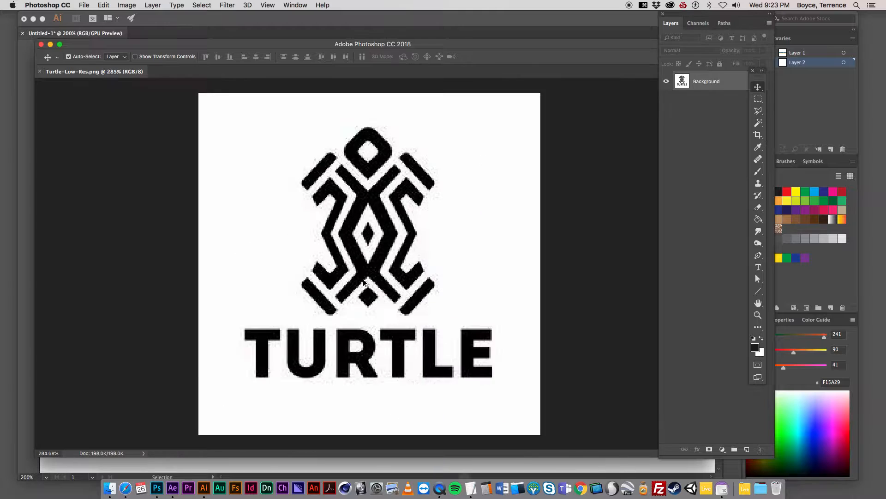
Switch to Illustrator and place the low-resolution turtle image on Layer 2, in the left part of the artboard.
left_click(203, 490)
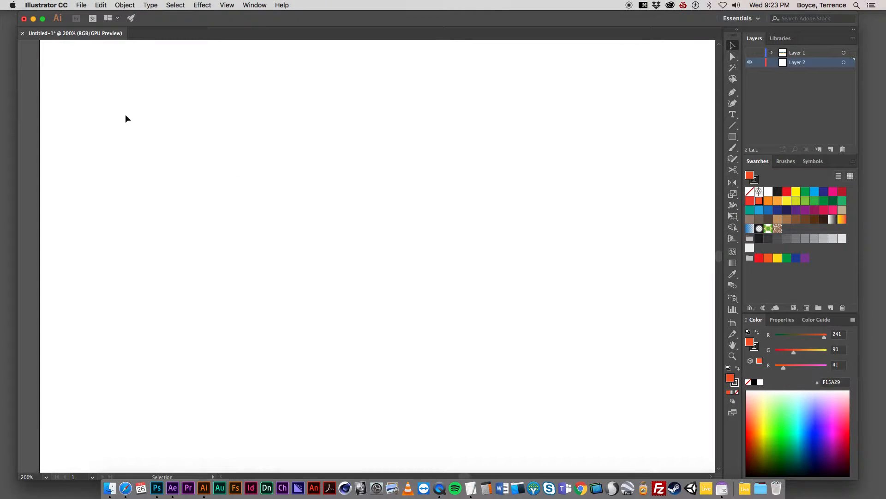
left_click(81, 5)
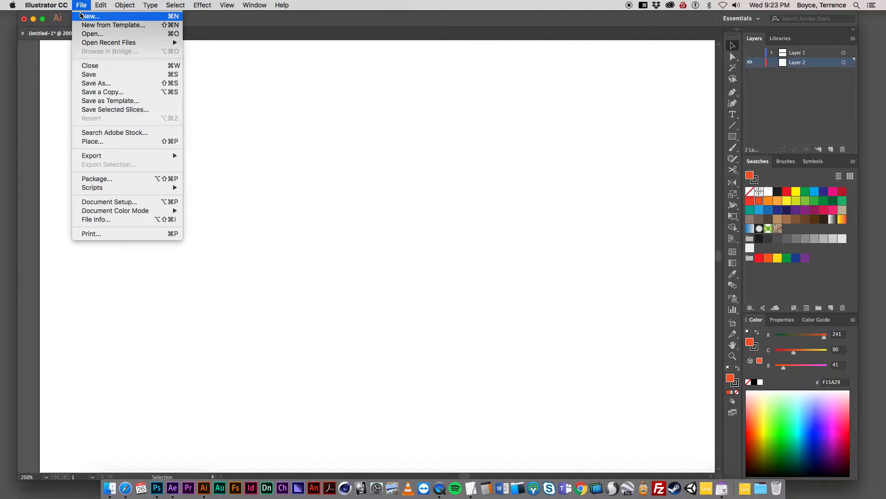
left_click(102, 142)
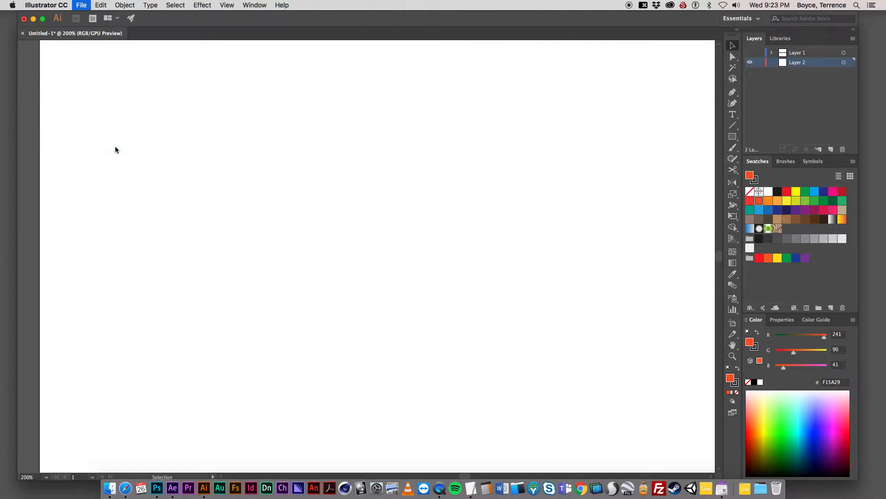
double_click(352, 145)
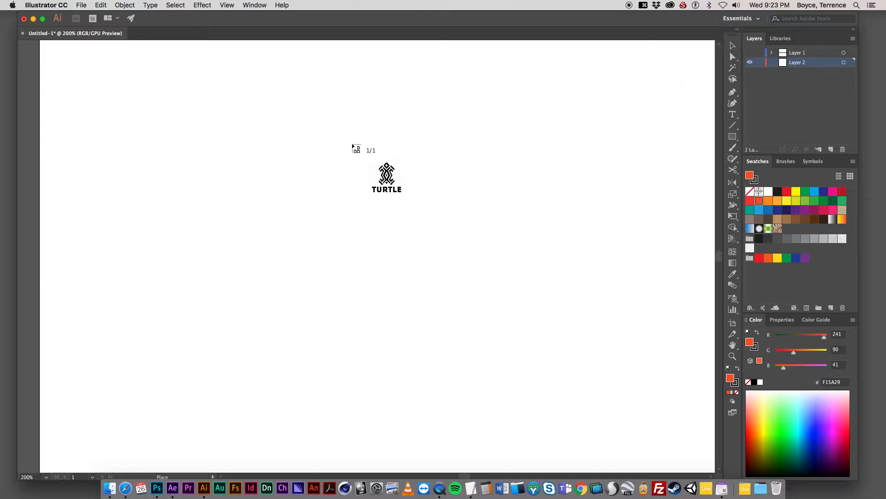
left_click(295, 220)
left_click_drag(454, 310, 235, 220)
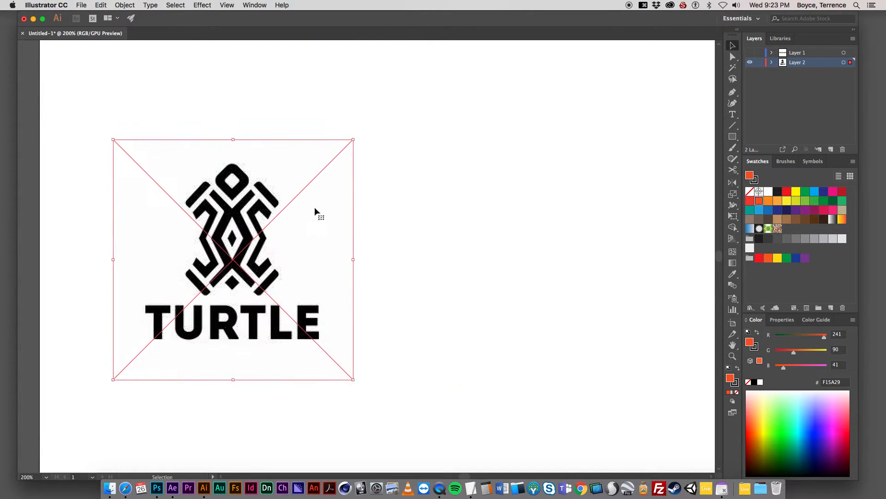
Try bringing the turtle image directly from the Photoshop window into the Illustrator document beside the placed logo, and delete that copy.
key("f")
key("f")
key("f")
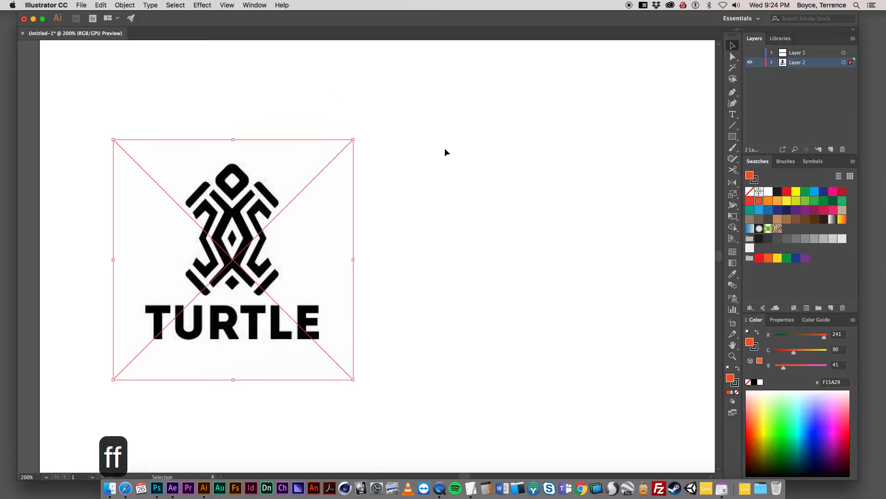
left_click_drag(359, 22, 364, 149)
left_click(374, 120)
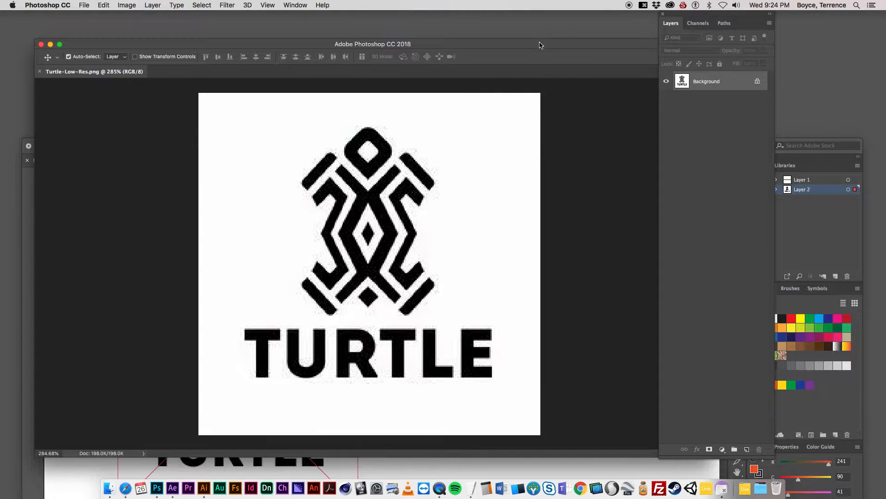
left_click_drag(540, 44, 367, 14)
left_click_drag(229, 159, 583, 299)
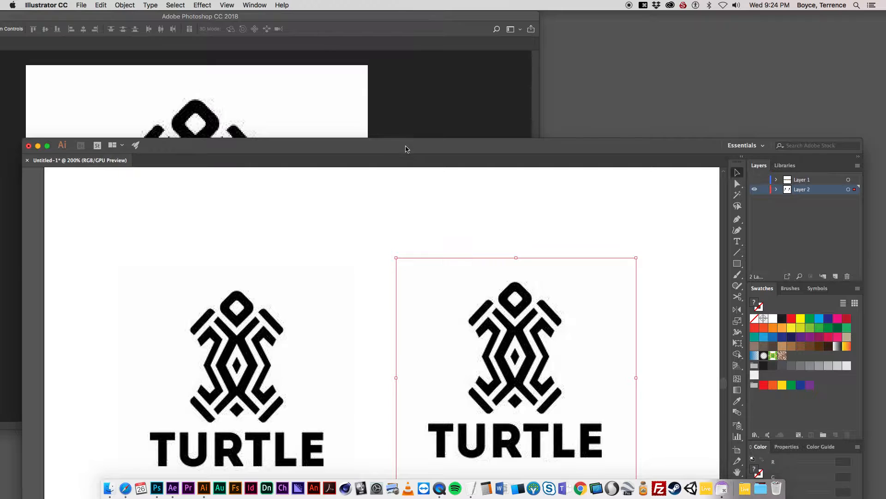
left_click_drag(406, 145, 445, 19)
left_click_drag(534, 181, 491, 194)
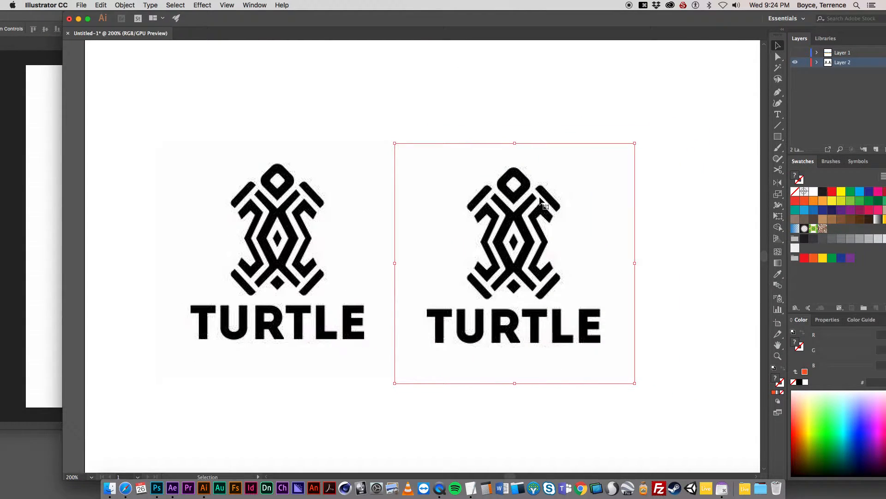
key("BackSpace")
Move the placed turtle logo to the middle of the artboard and open Image Trace beside it.
left_click_drag(269, 202, 432, 198)
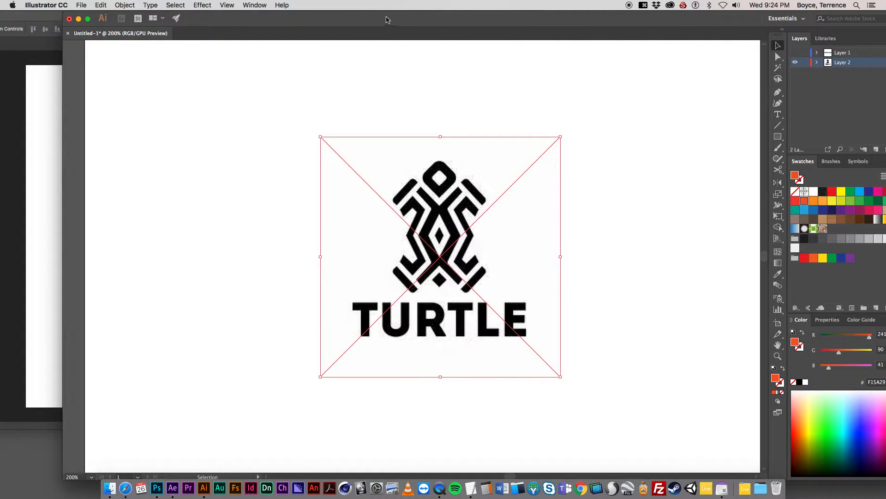
left_click_drag(387, 19, 356, 20)
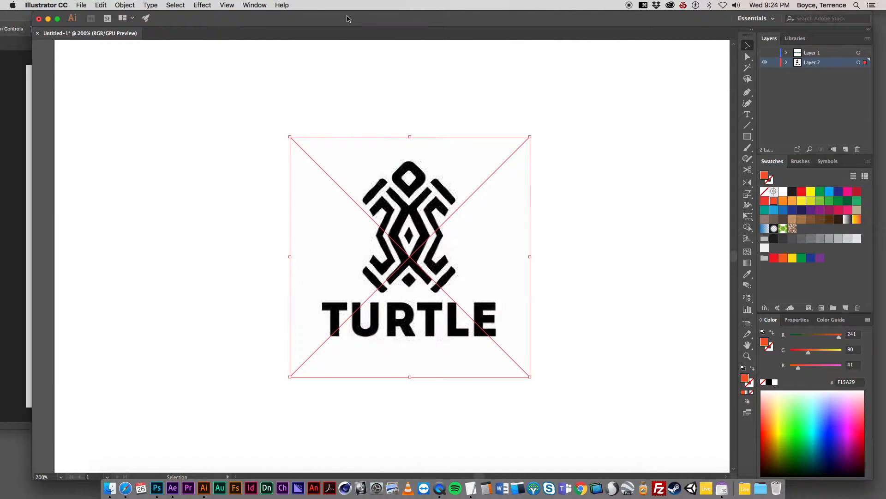
left_click(254, 5)
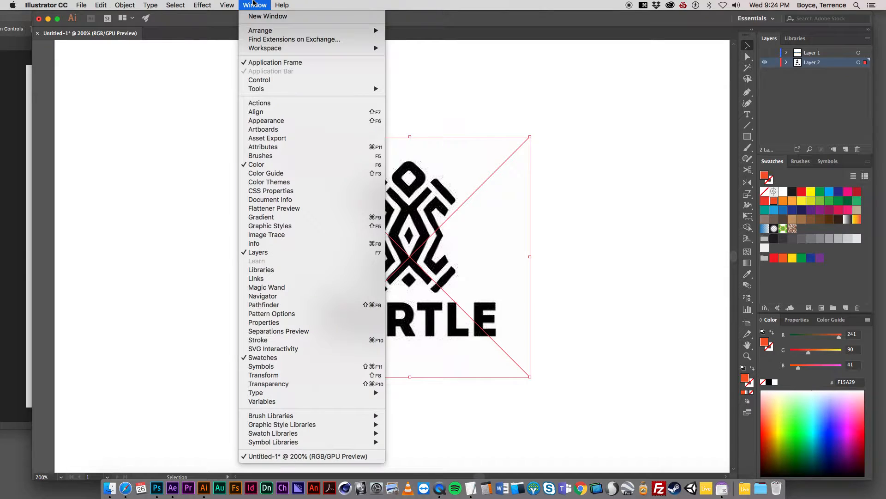
left_click(296, 238)
mouse_move(245, 235)
left_mouse_down()
mouse_move(273, 240)
mouse_move(655, 179)
mouse_move(625, 129)
mouse_move(651, 144)
left_mouse_up()
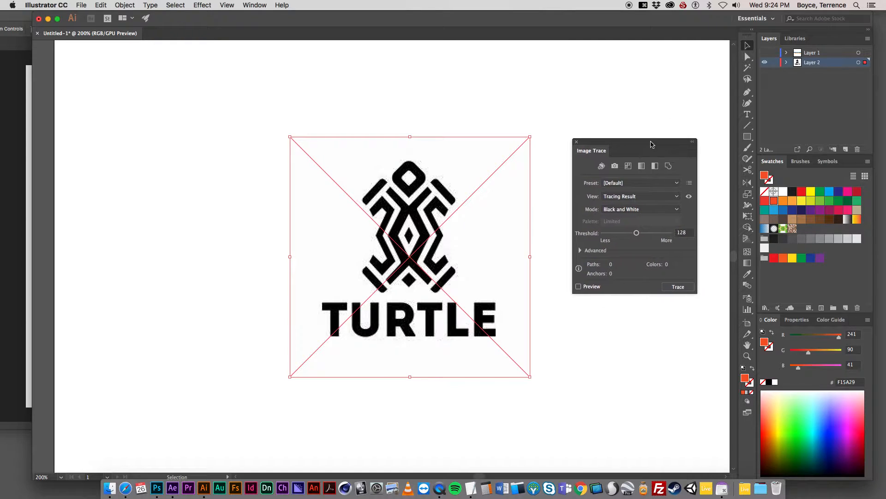
Trace the turtle logo with the Black and White Logo preset and expand the advanced trace options.
left_click(665, 187)
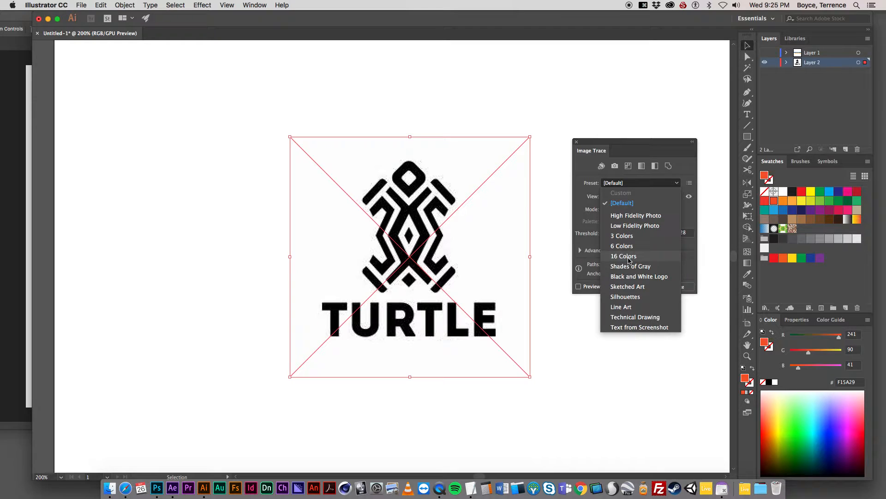
left_click(648, 277)
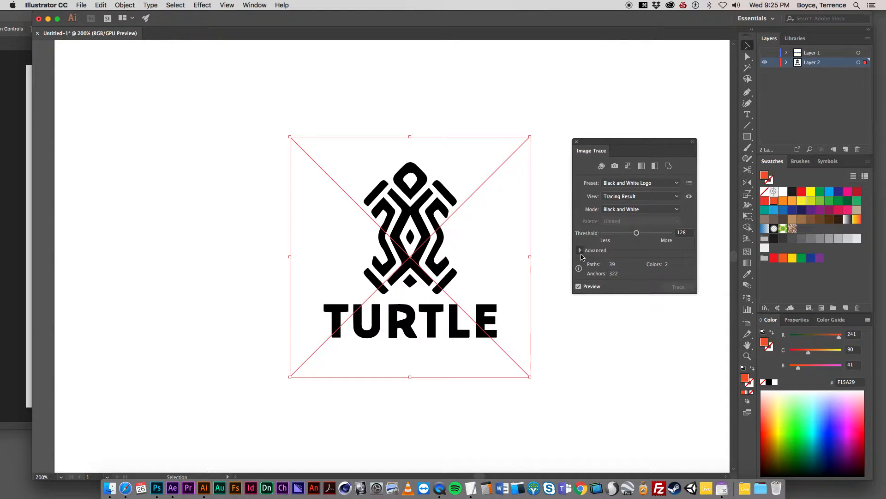
left_click(581, 251)
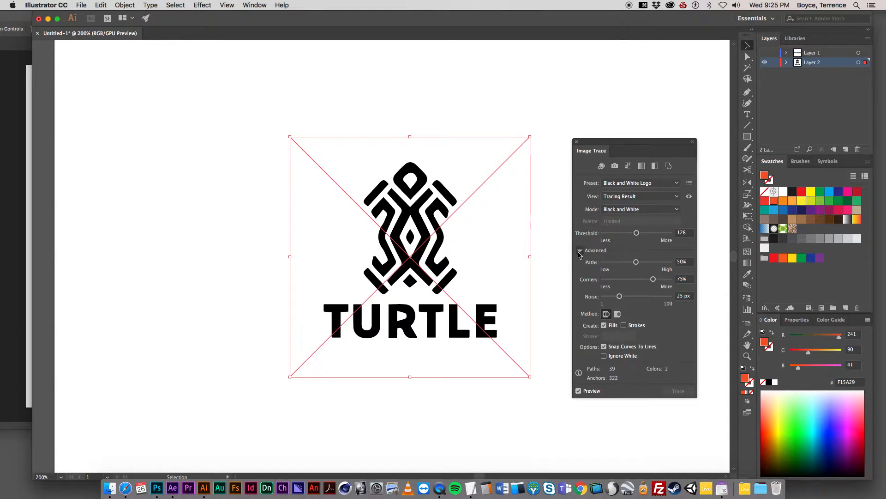
left_click(580, 252)
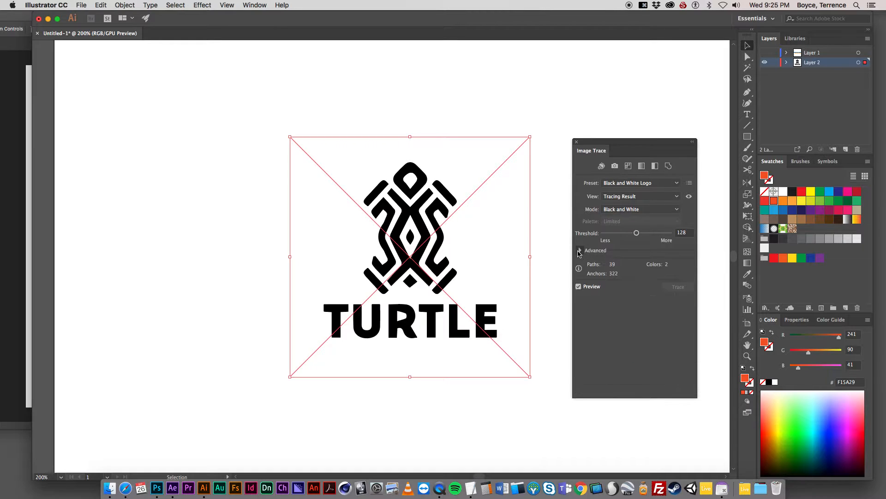
left_click(580, 253)
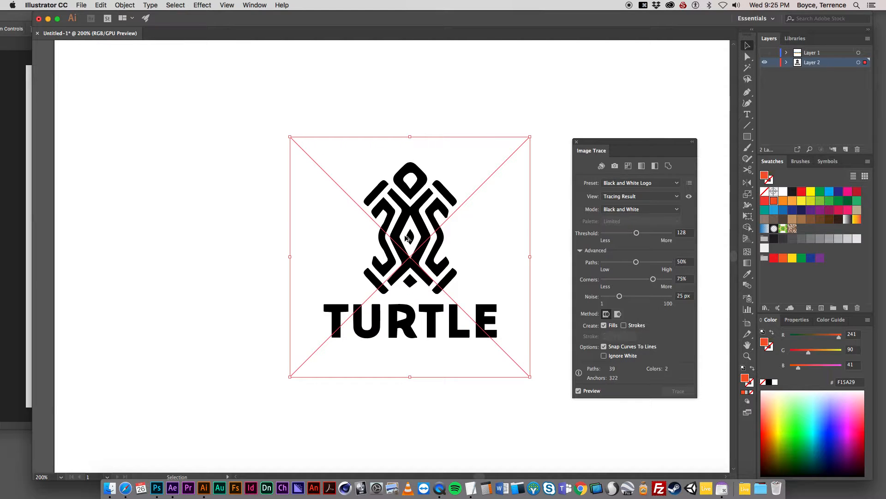
scroll(405, 241, "up", 3)
scroll(406, 240, "down", 2)
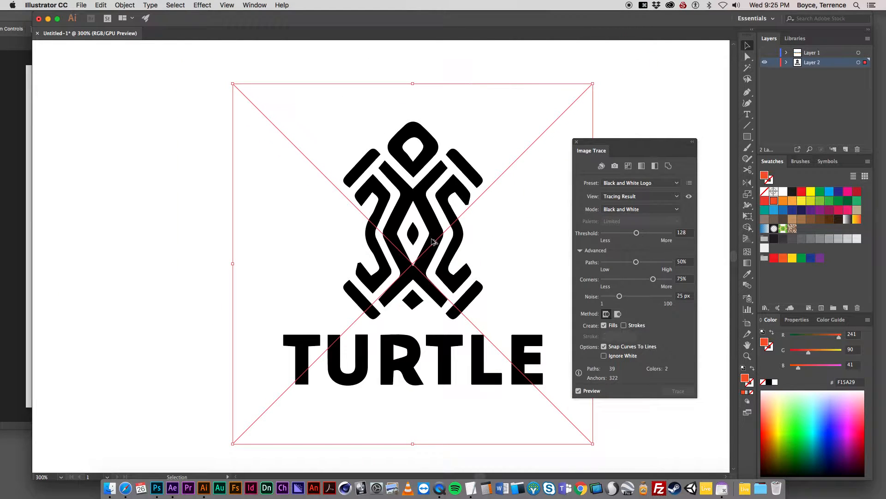
scroll(437, 240, "up", 1)
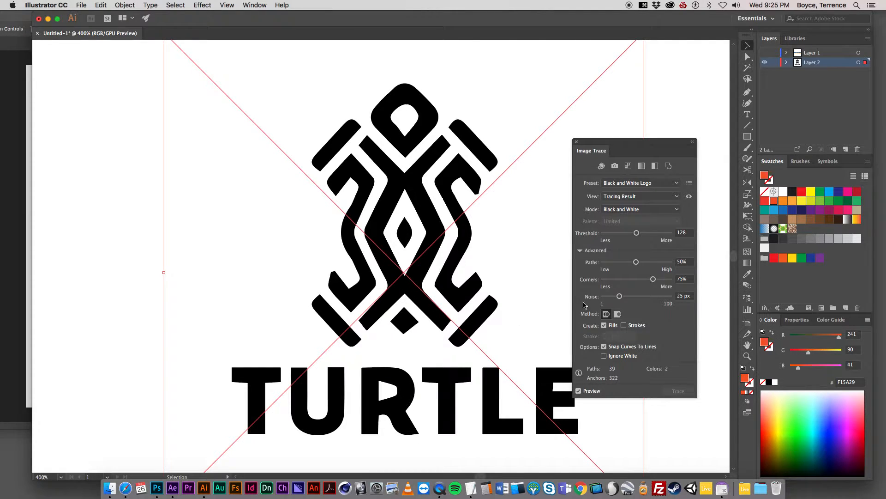
Move the Image Trace panel clear of the TURTLE wordmark and keep its advanced options expanded.
left_click_drag(652, 143, 627, 92)
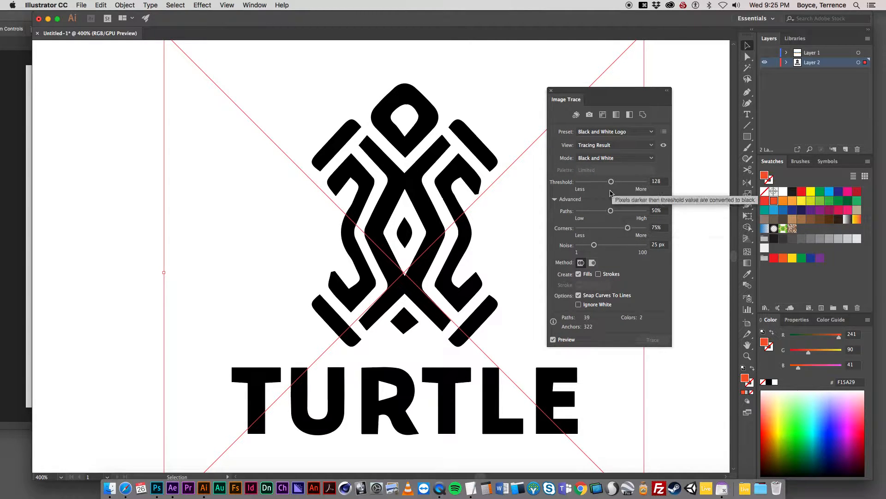
left_click(555, 199)
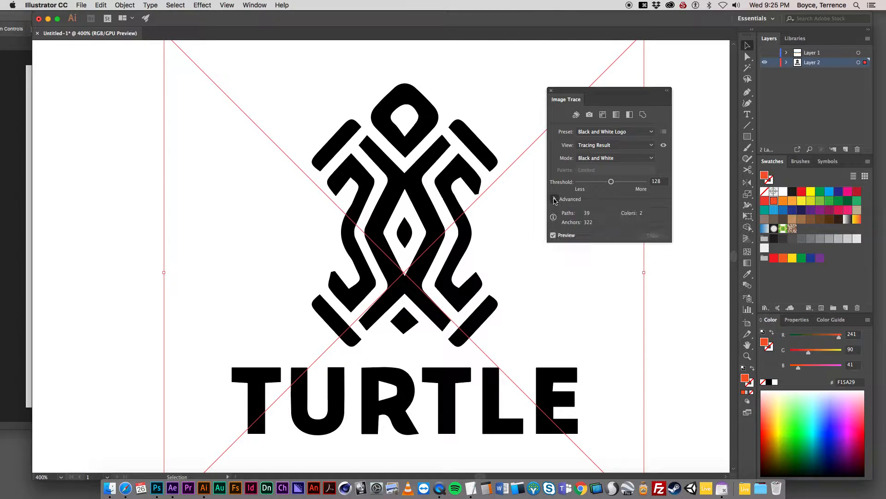
left_click(554, 199)
left_click(554, 199)
left_click(554, 199)
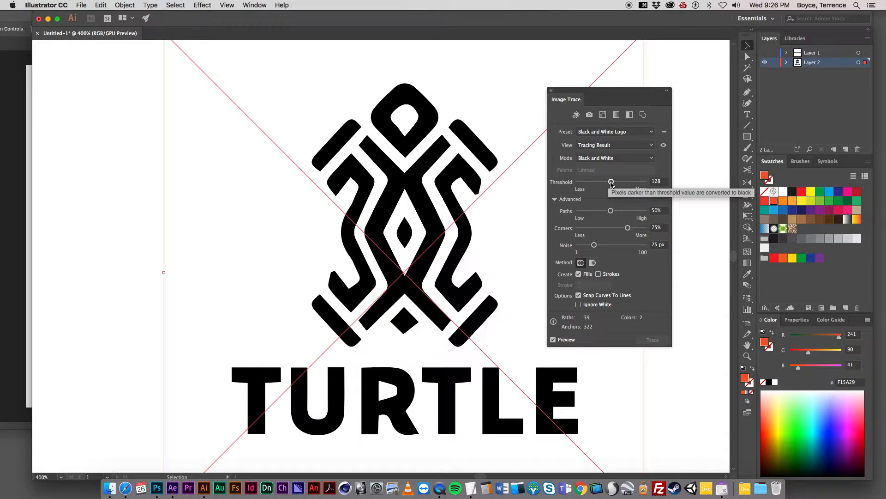
Switch to Photoshop, examine the pixelated edges of the source turtle image up close, and return to Illustrator.
key("super+Tab")
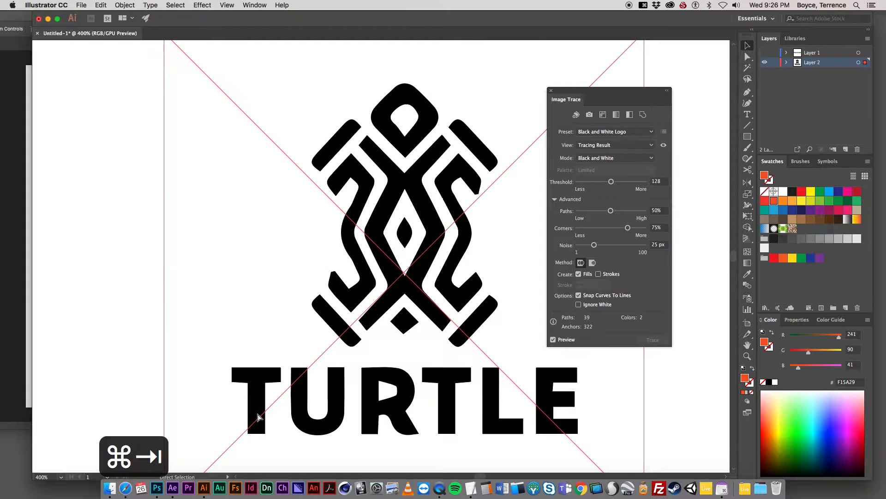
scroll(208, 246, "up", 3)
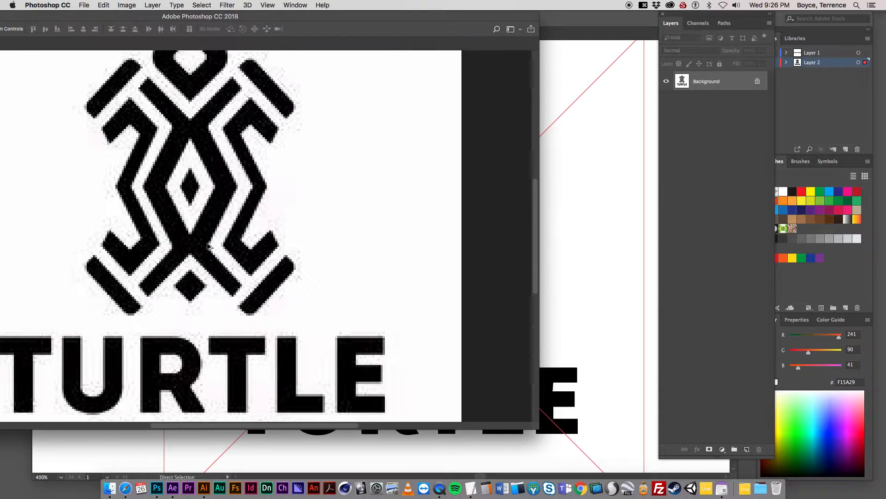
scroll(209, 246, "up", 3)
scroll(257, 241, "down", 2)
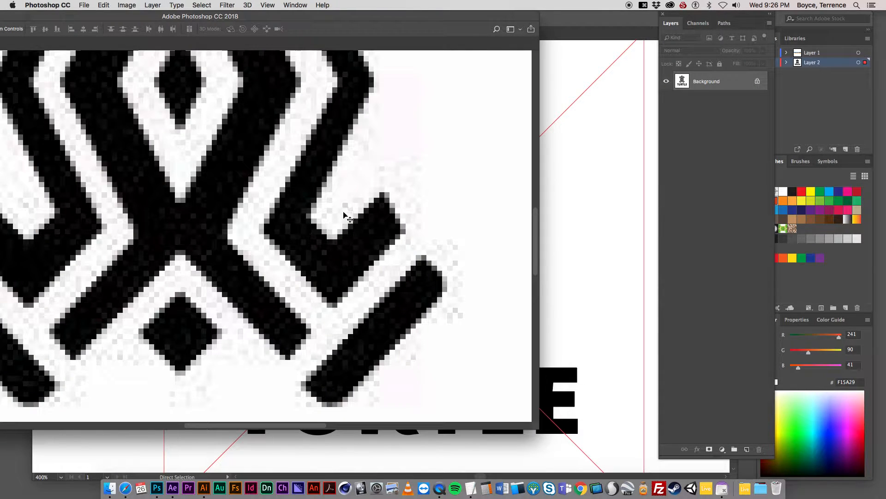
left_click(587, 209)
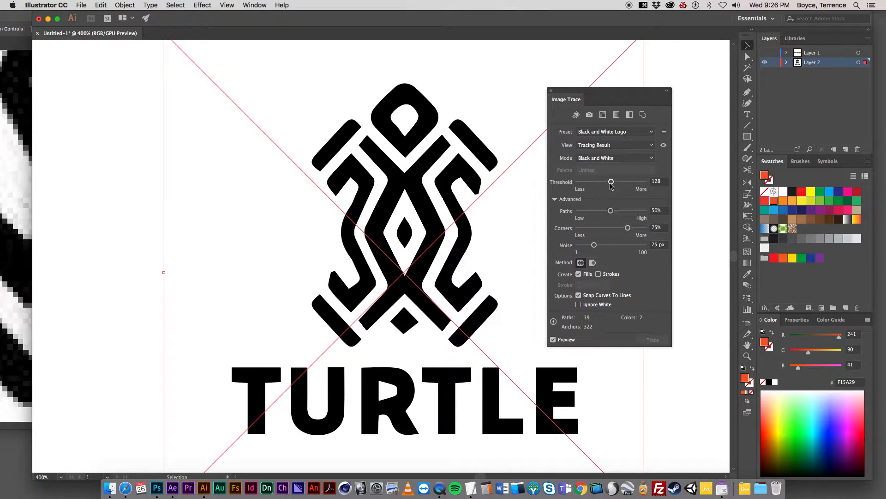
Set the logo trace's threshold to 101, paths to 82%, corners to 90% and noise to 30 px.
mouse_move(611, 185)
left_mouse_down()
mouse_move(627, 185)
mouse_move(568, 186)
mouse_move(604, 183)
left_mouse_up()
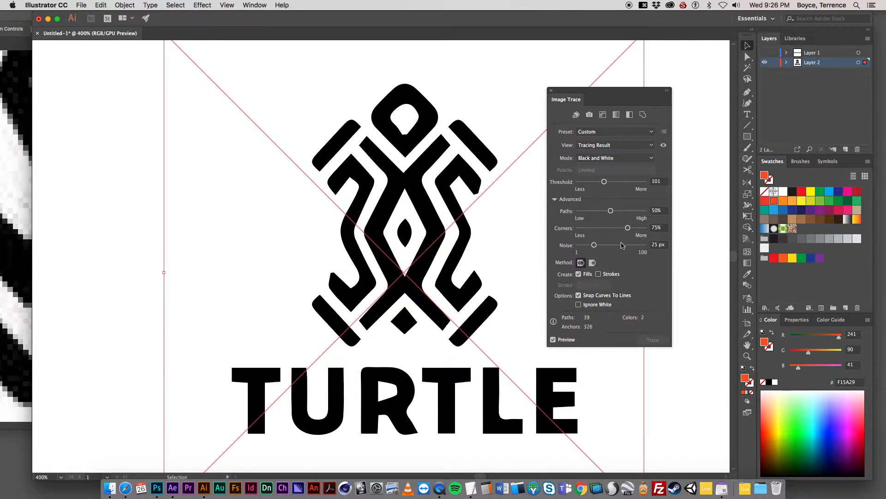
left_click_drag(611, 211, 636, 214)
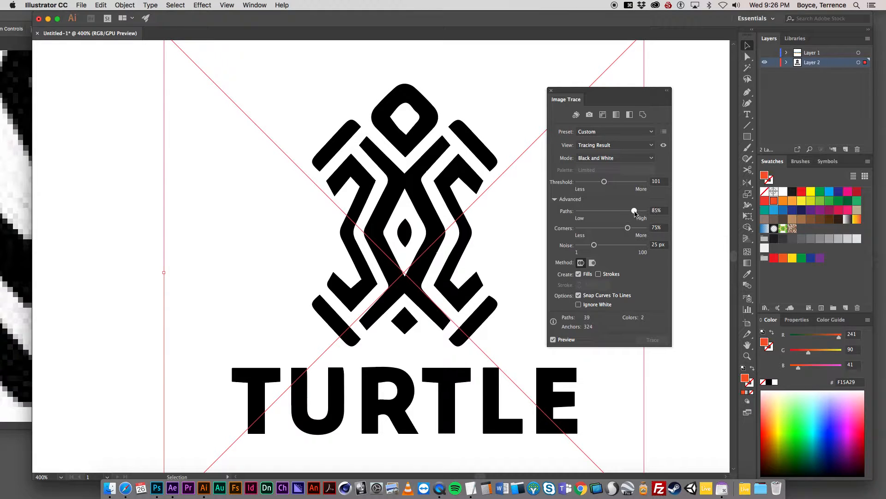
left_click_drag(634, 213, 634, 214)
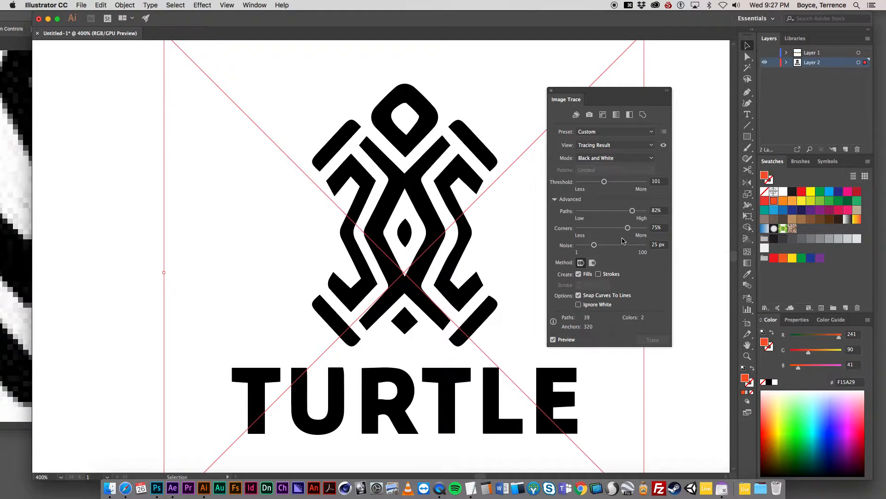
left_click_drag(628, 228, 640, 233)
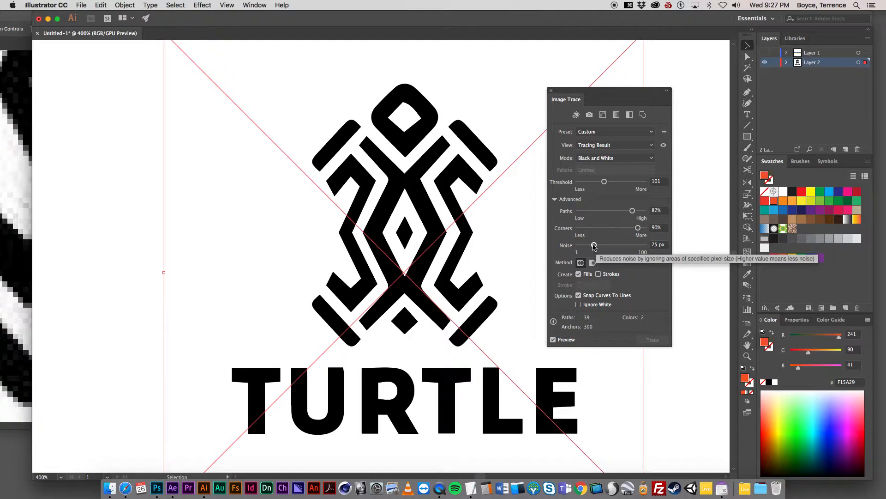
mouse_move(594, 246)
left_mouse_down()
mouse_move(624, 248)
mouse_move(578, 249)
mouse_move(597, 249)
left_mouse_up()
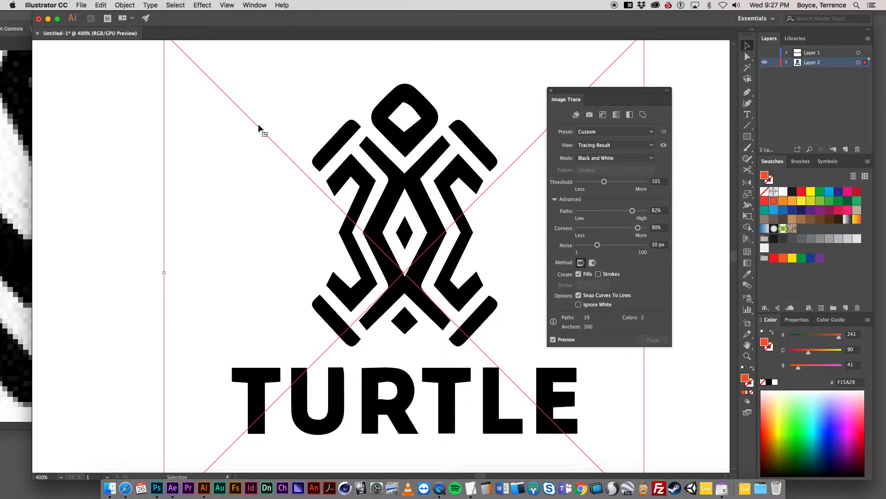
key("Return")
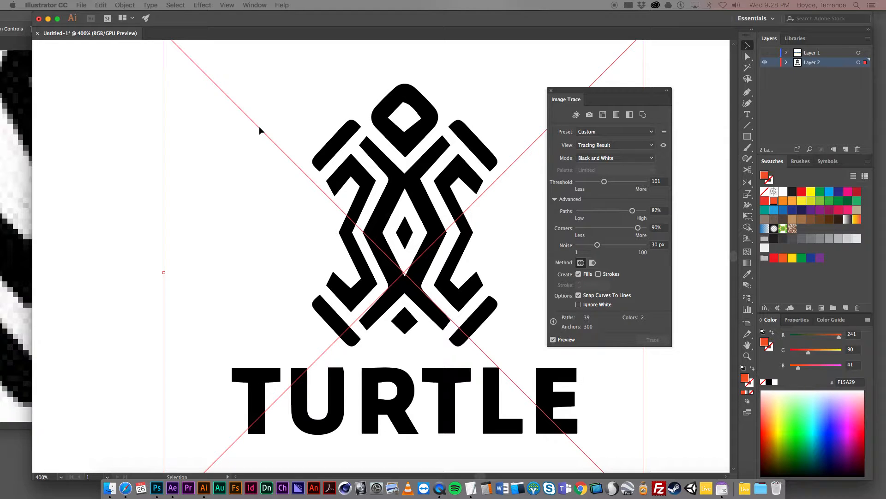
key("Escape")
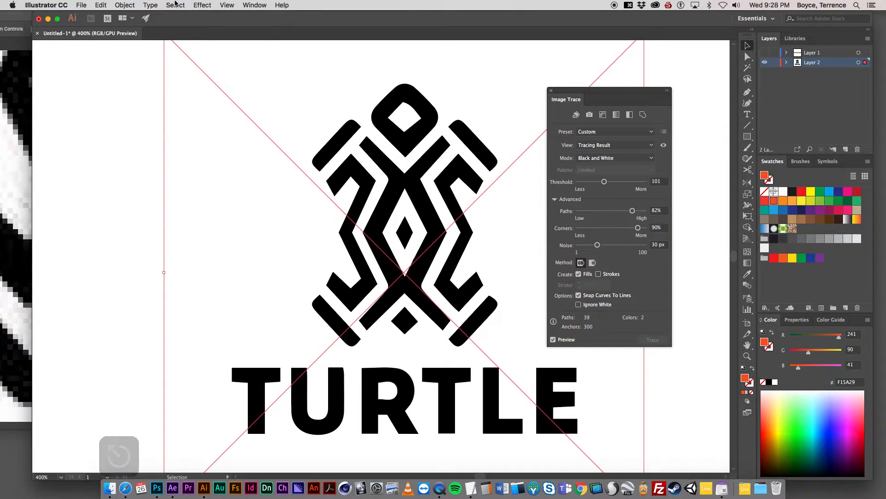
left_click(124, 5)
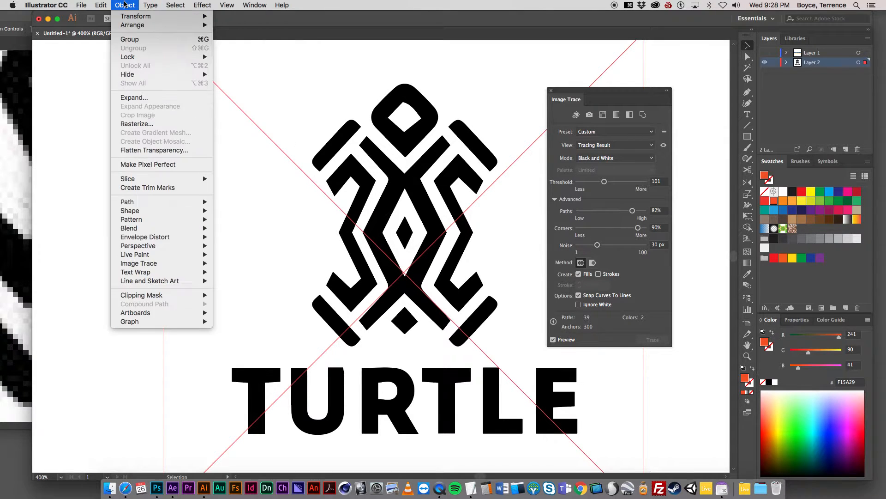
left_click(149, 100)
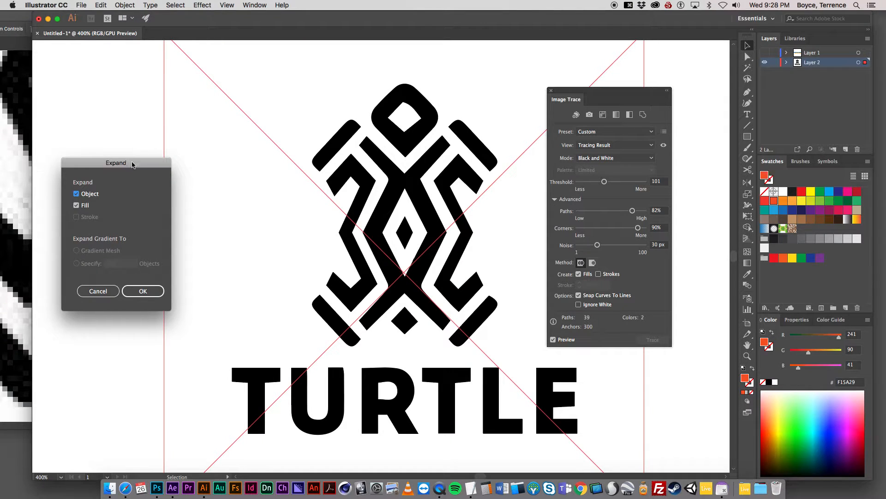
left_click_drag(134, 162, 155, 151)
left_click(122, 279)
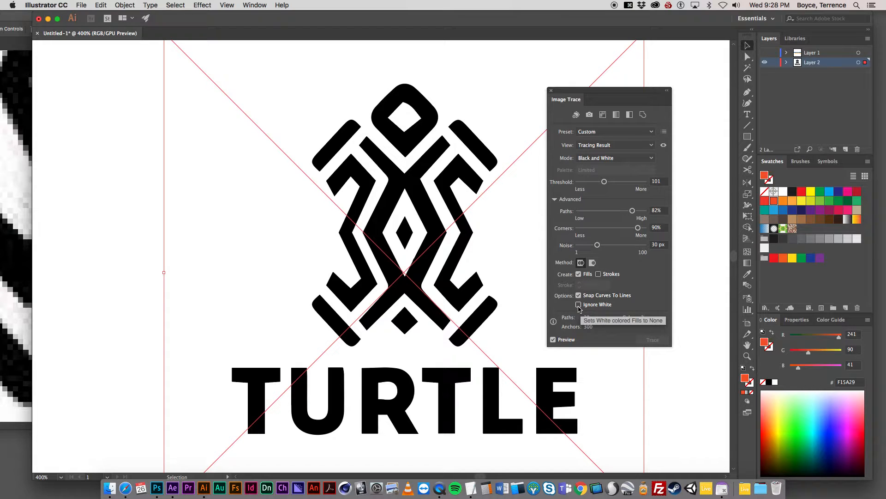
Switch to Photoshop, view the whole source logo on its white background, and return to Illustrator.
left_click(9, 149)
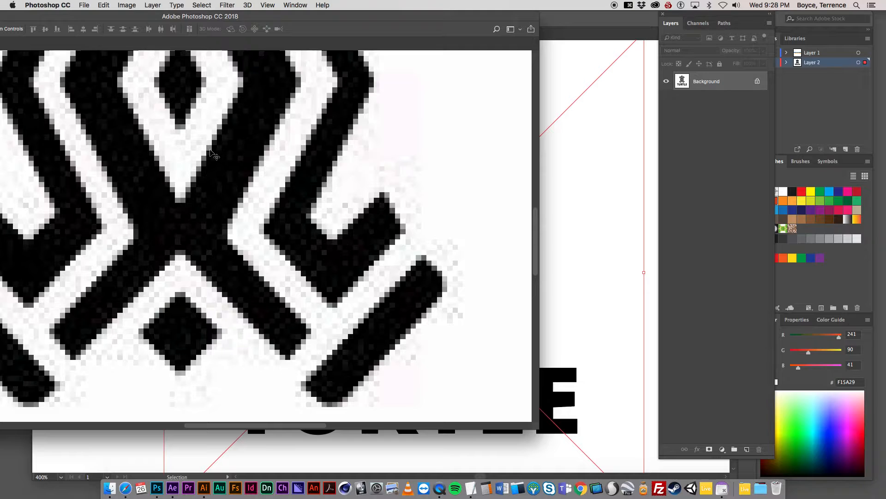
key("super+0")
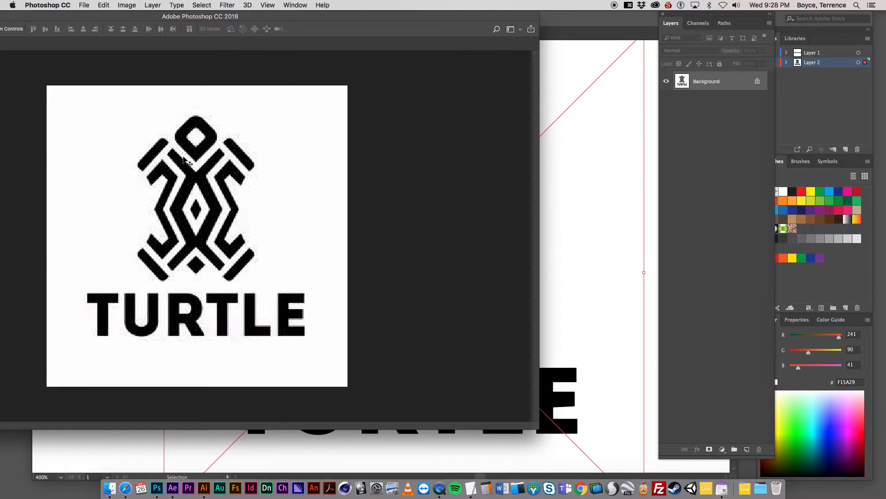
scroll(185, 158, "up", 1)
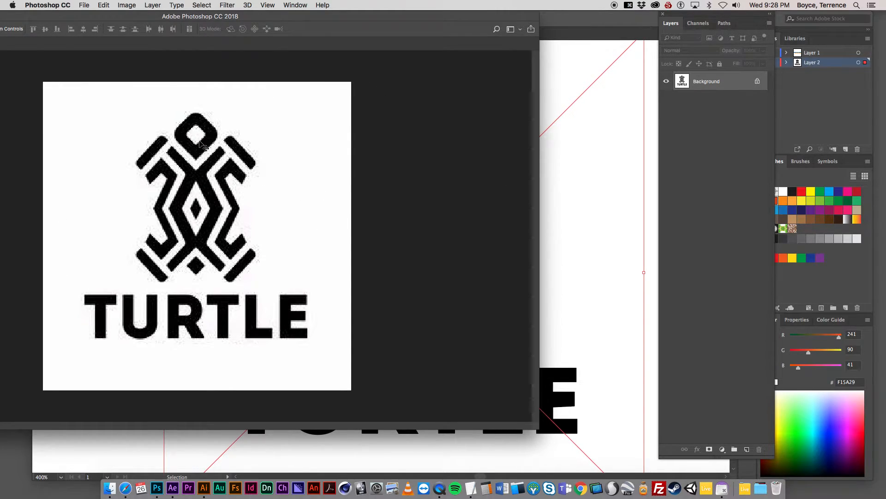
left_click(588, 206)
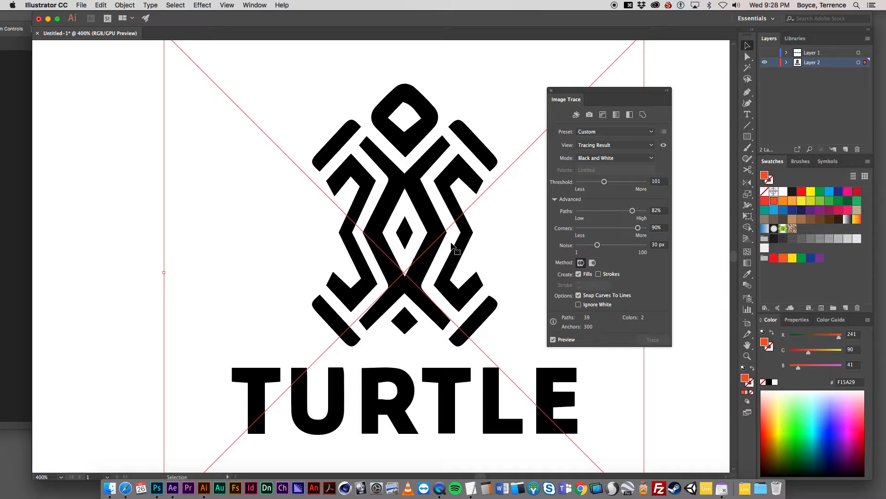
Set the trace to ignore white and expand it into editable paths with Object and Fill included.
left_click(579, 305)
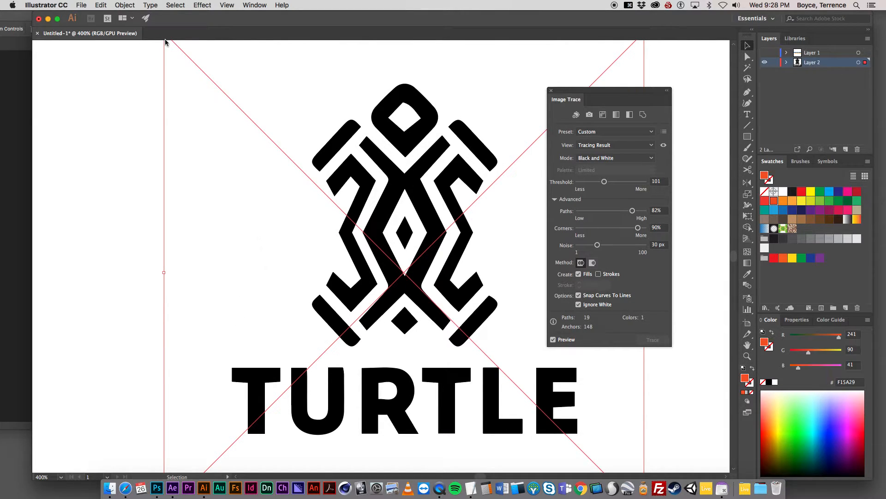
left_click(124, 5)
left_click(141, 98)
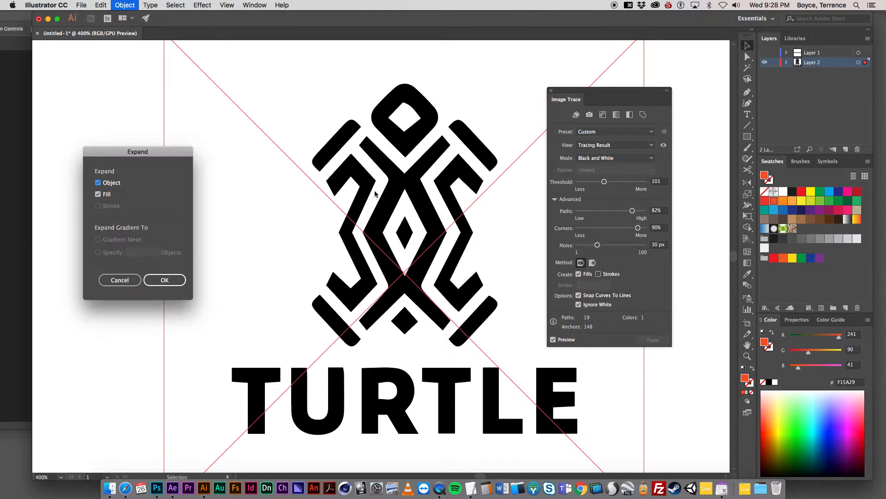
left_click(157, 280)
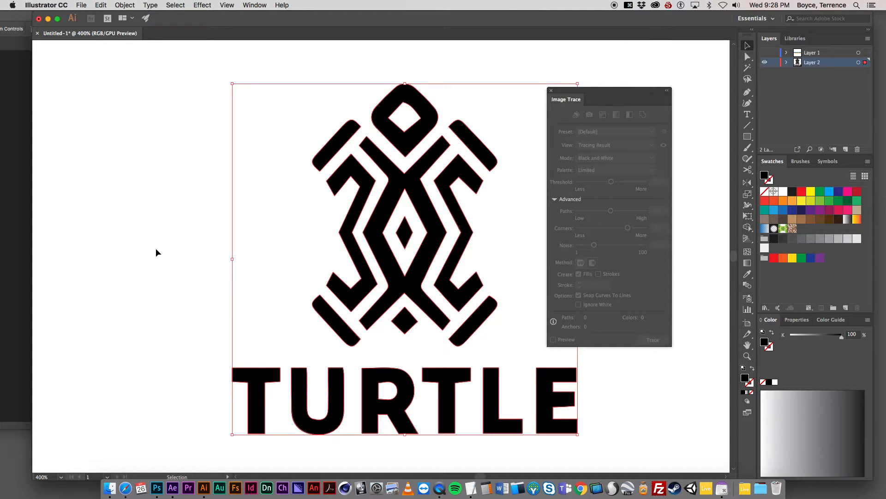
Inspect the expanded logo's anchor points, deselect it, and leave the document in outline view.
key("a")
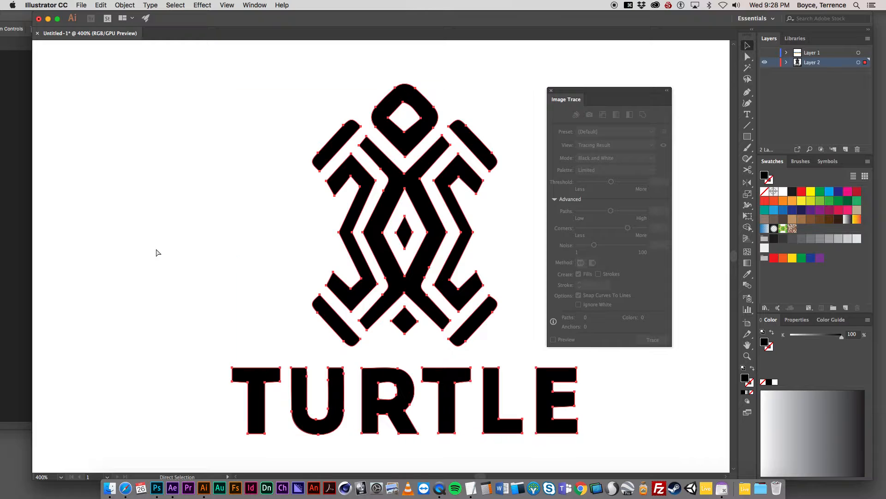
key("super+y")
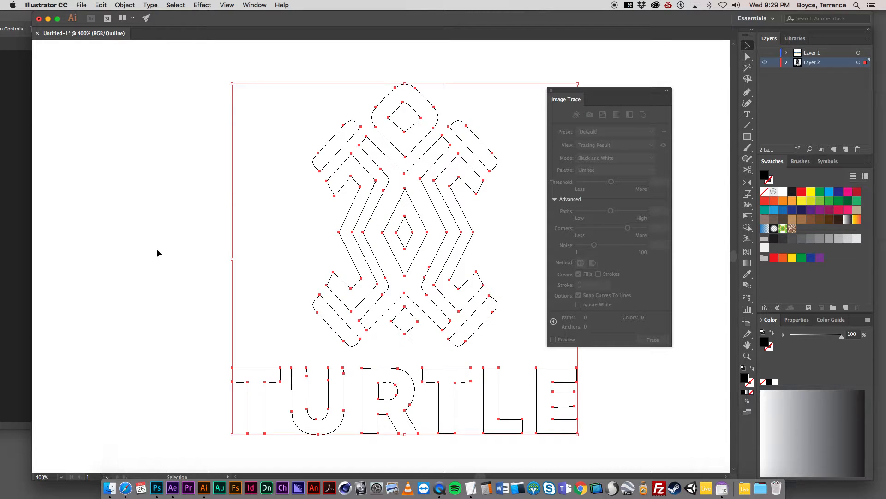
left_click(156, 249)
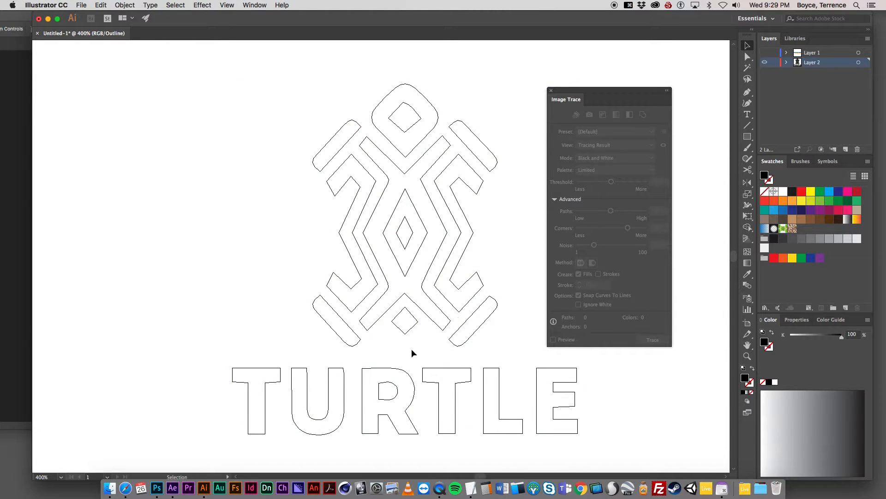
key("super+y")
key("super+y")
Try moving the upper parts of the second T and the L with Direct Selection, and undo each move.
key("a")
left_click_drag(442, 368, 420, 334)
key("super+z")
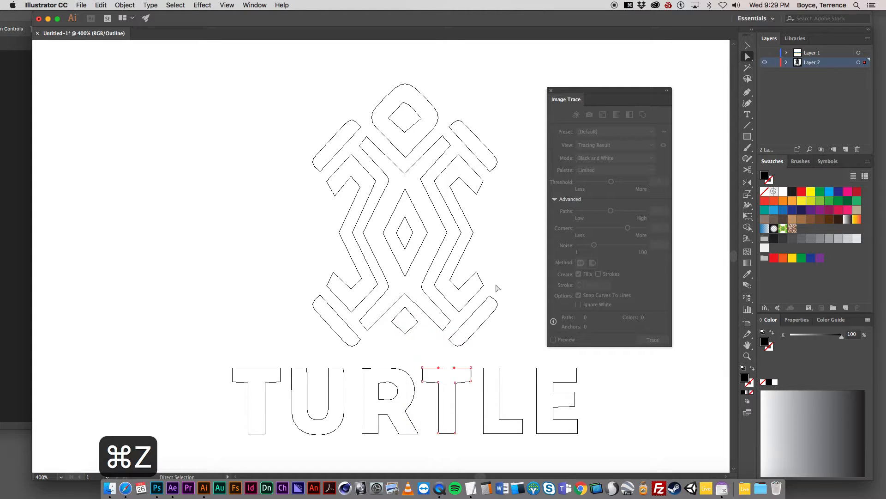
left_click_drag(485, 368, 461, 79)
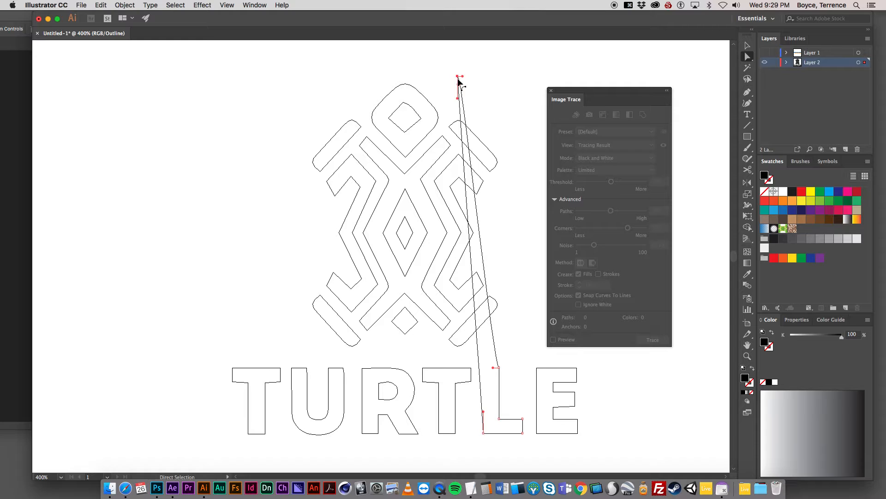
key("super+z")
left_click_drag(499, 369, 512, 311)
key("super+z")
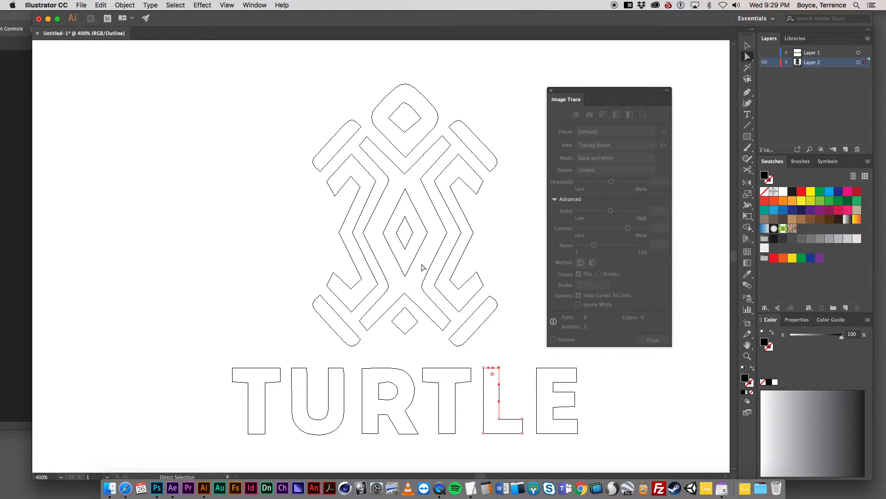
Select the two inner corner points beneath the second T's crossbar and try nudging them up, then back down.
key("super+equal")
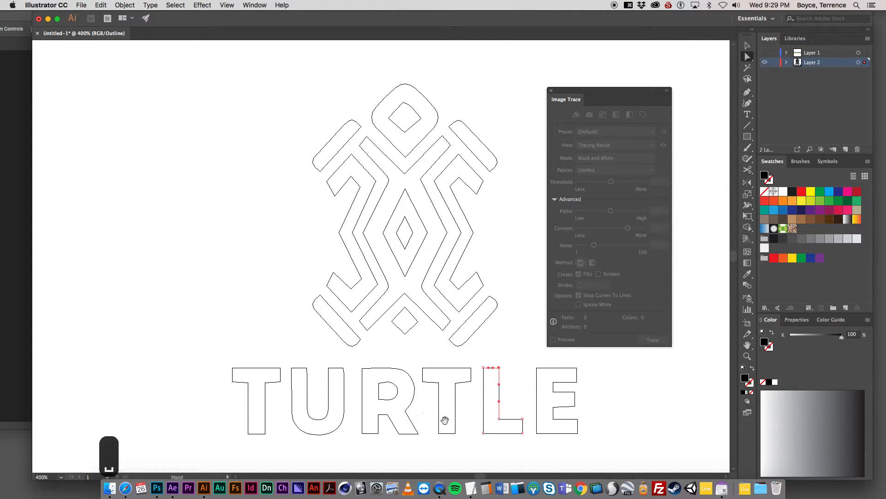
scroll(434, 325, "up", 3)
scroll(435, 325, "down", 2)
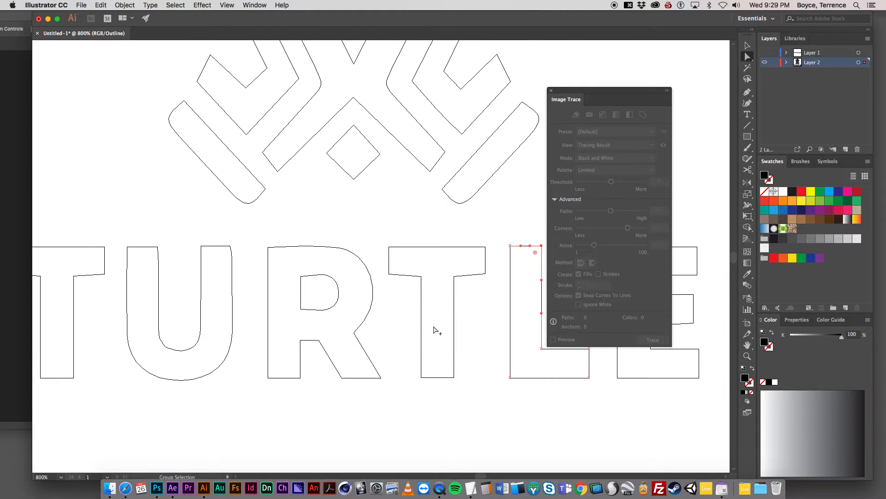
key("space")
left_click_drag(400, 291, 342, 299)
scroll(341, 300, "up", 2)
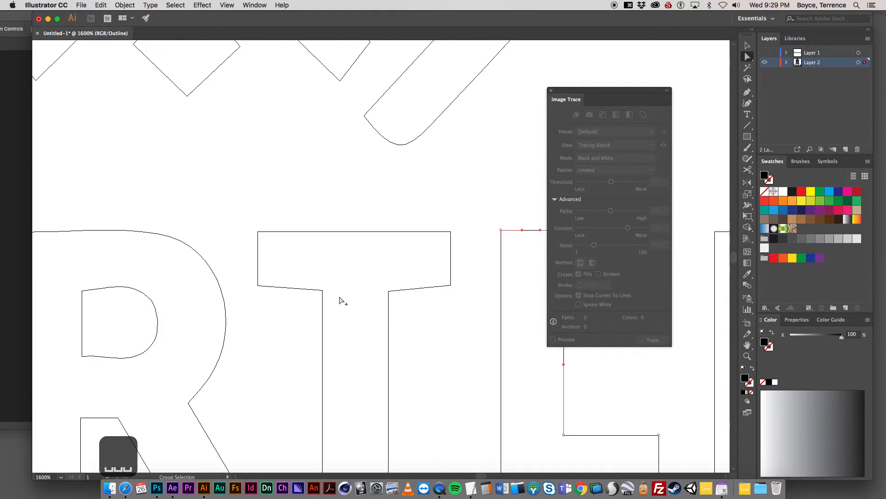
left_click(313, 288)
key("Up")
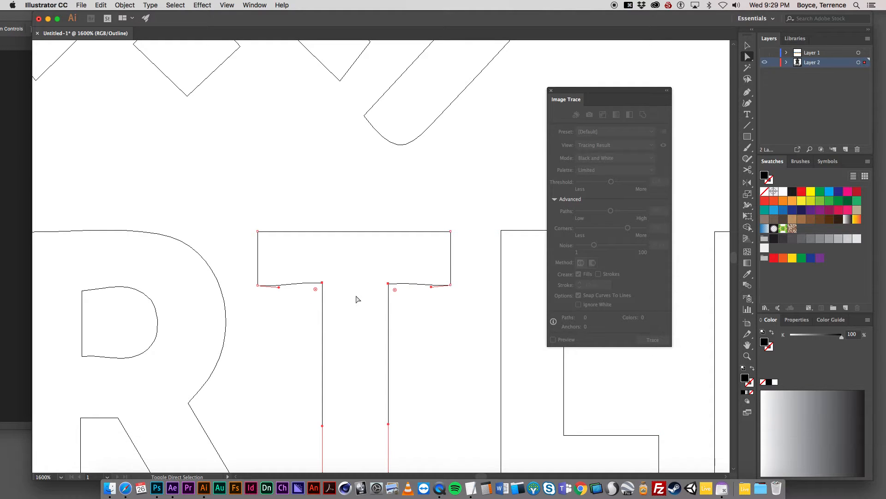
key("Down")
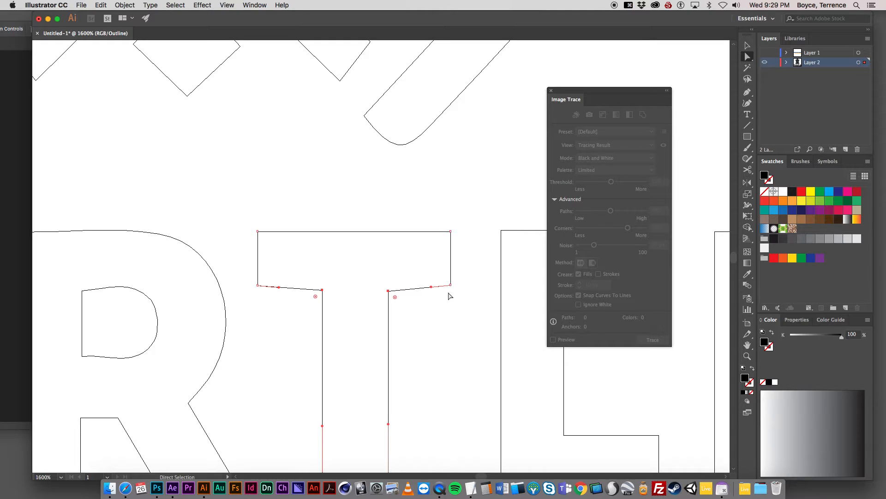
Try moving the lower outer corner point of the second T's crossbar, and undo the move.
left_click_drag(451, 285, 425, 294)
key("super+z")
key("super+z")
Convert the anchor points beneath the second T's crossbar to corner points without handles, using the Anchor Point tool.
left_click_drag(749, 59, 766, 52)
left_click_drag(748, 92, 791, 131)
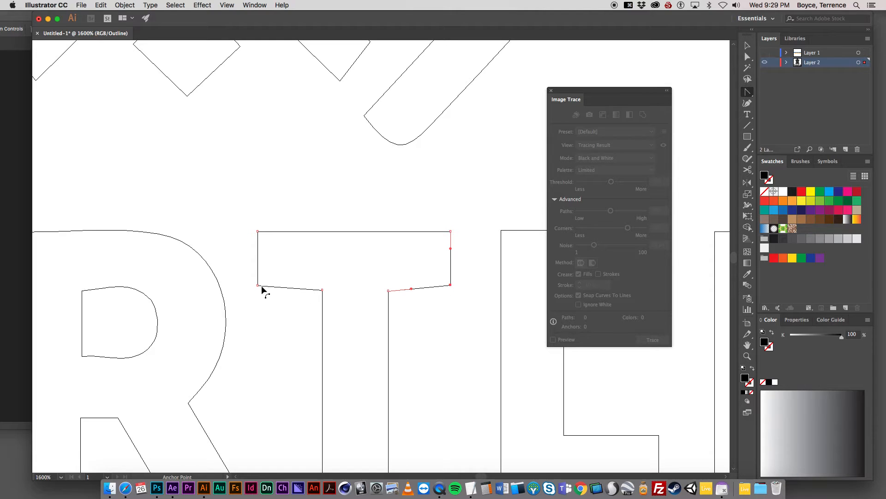
left_click_drag(322, 290, 322, 425)
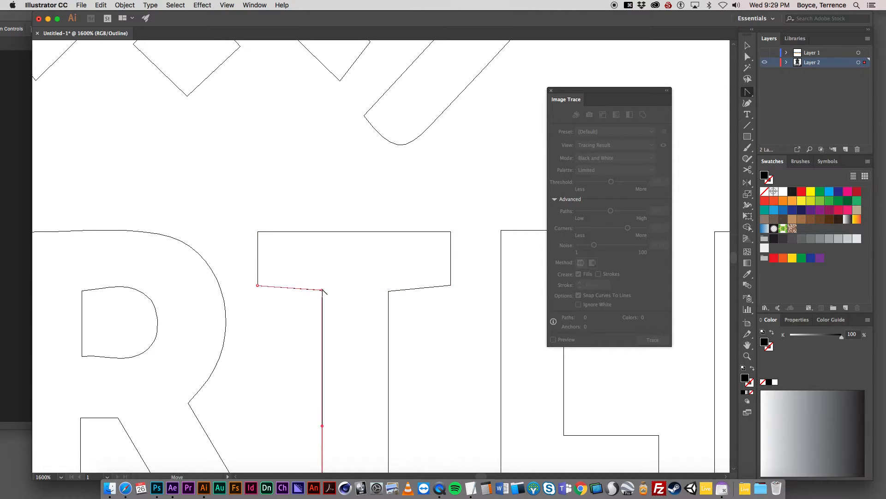
left_click(388, 291)
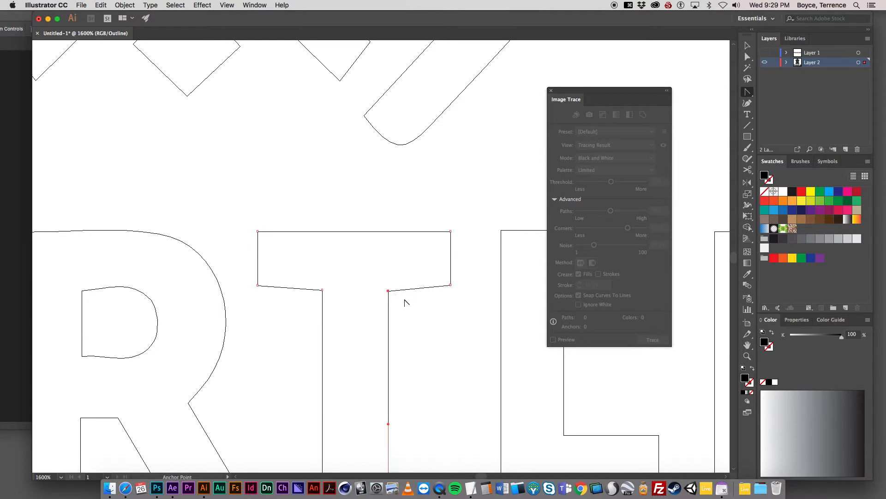
Raise the two inner corner points beneath the second T's crossbar to level its underside, and return the logo to preview view.
key("a")
left_click_drag(406, 303, 323, 287)
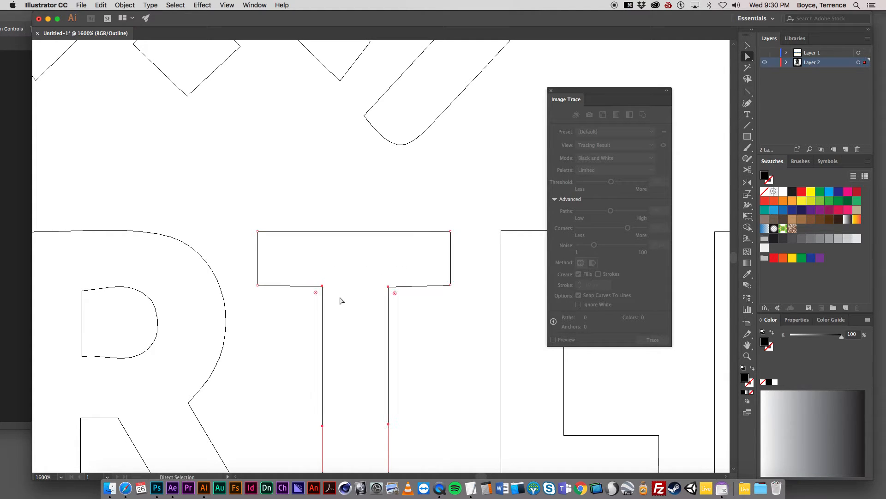
scroll(340, 300, "down", 4)
left_click_drag(291, 204, 365, 270)
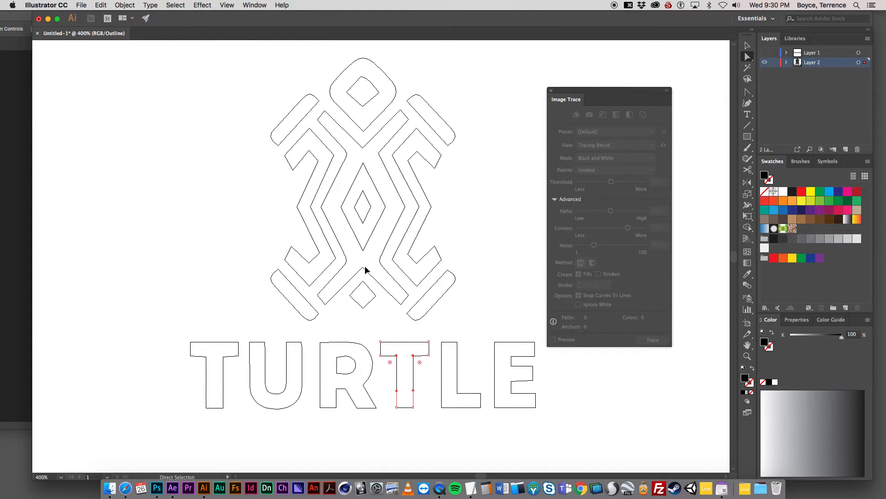
key("cmd+y")
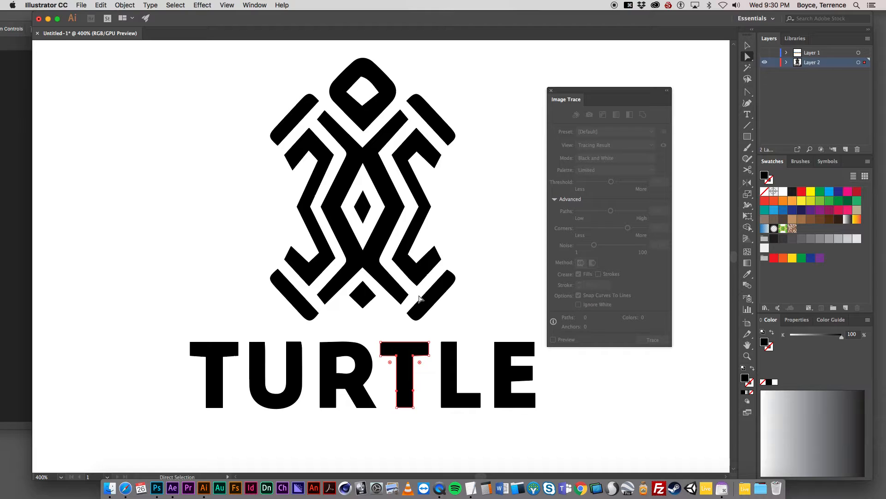
Compare the traced turtle with the original Turtle-Low-Res.png in Photoshop, focusing on the head's inner diamond, and return to Illustrator.
left_click(358, 83)
scroll(331, 248, "down", 2)
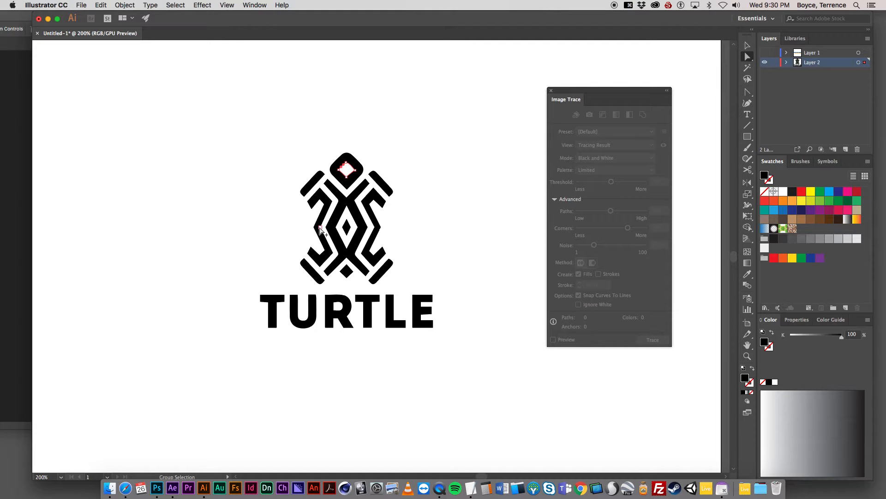
scroll(320, 228, "up", 2)
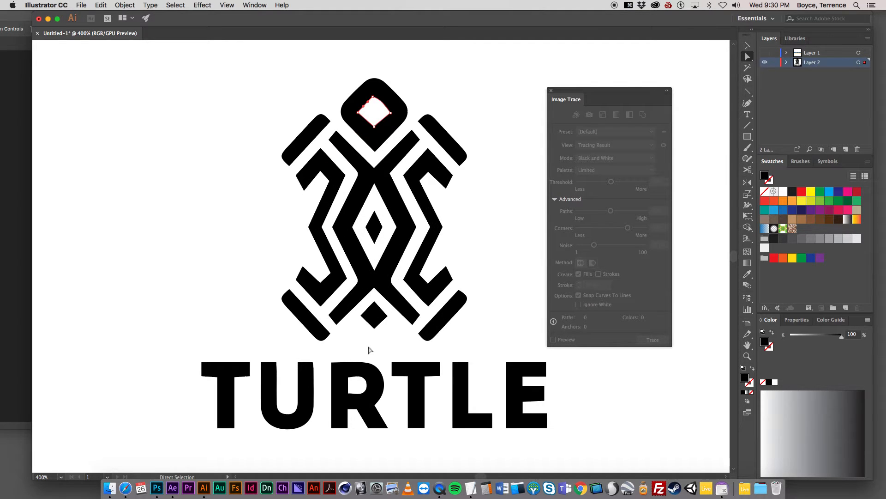
left_click(157, 488)
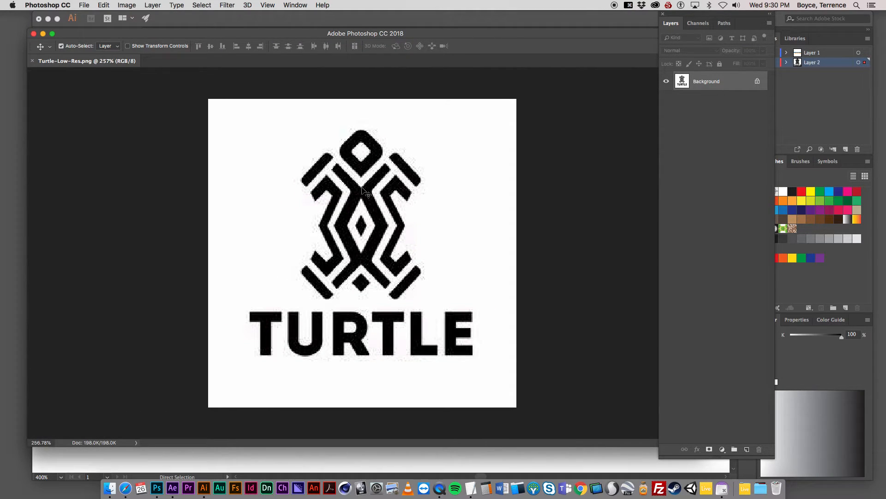
left_click(409, 454)
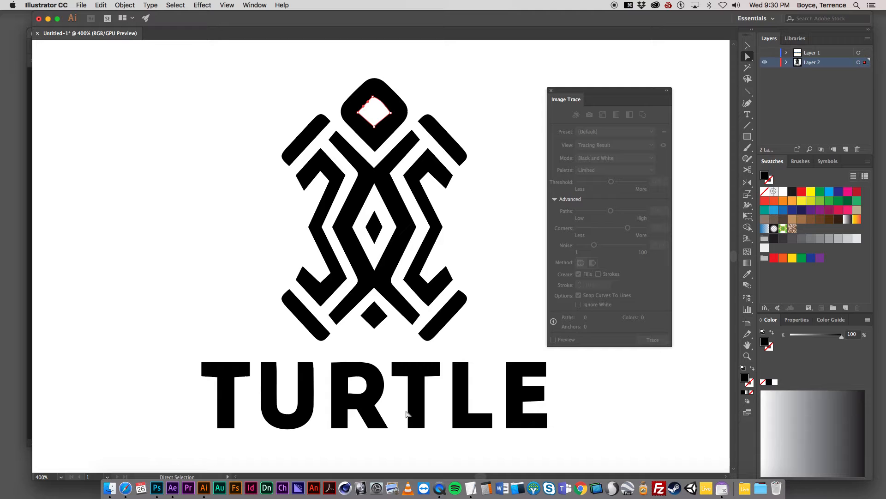
Move the upper point of the head's inner diamond and pull in its curve handle to straighten the edge, then deselect it.
key("v")
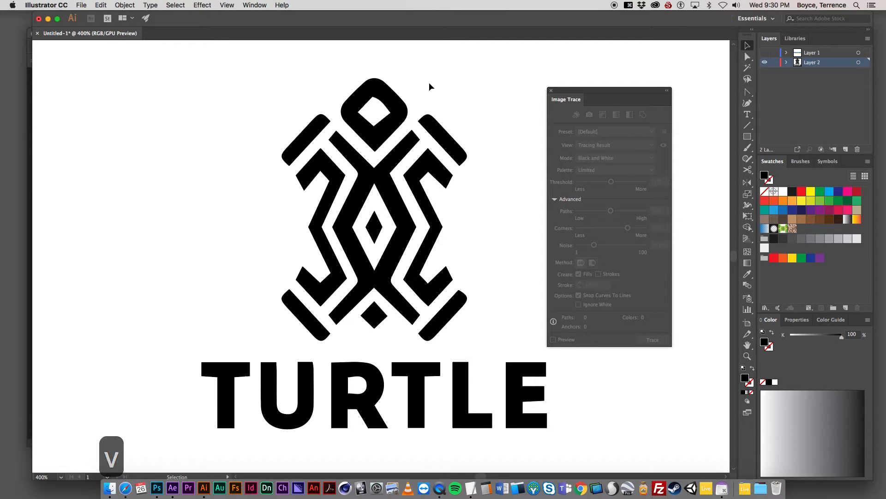
key("a")
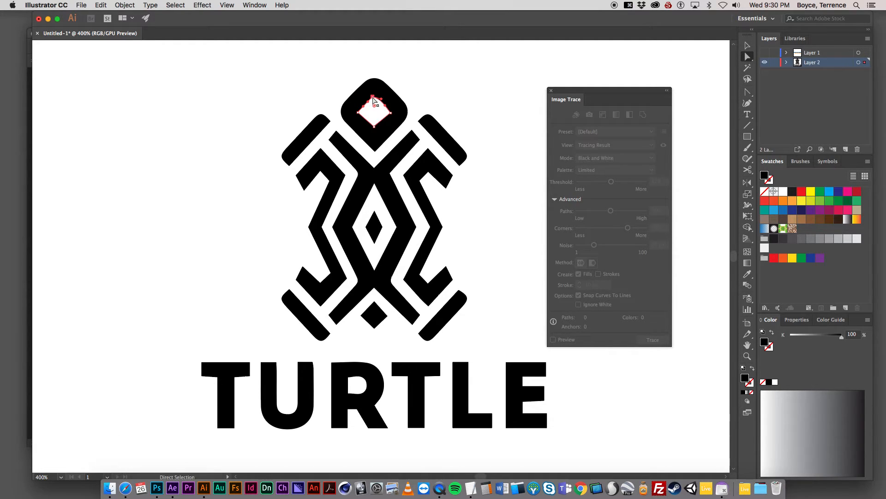
scroll(373, 96, "up", 3)
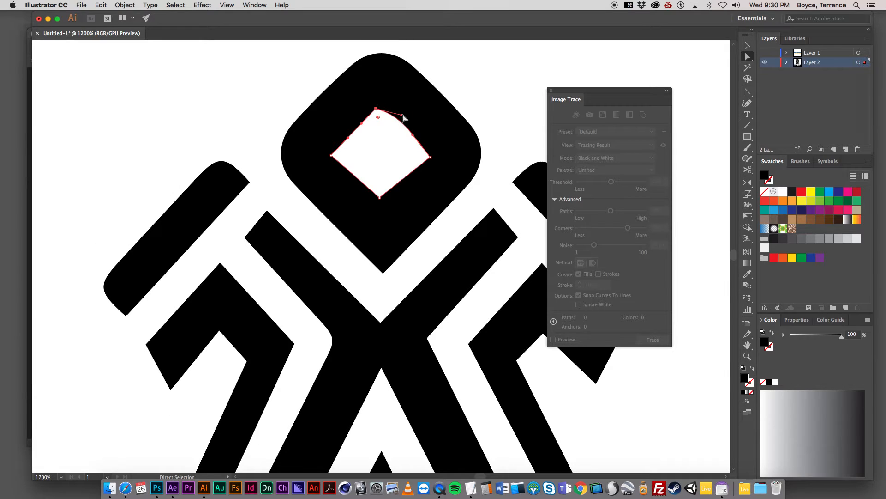
mouse_move(401, 115)
left_mouse_down()
mouse_move(390, 119)
mouse_move(383, 103)
mouse_move(393, 118)
left_mouse_up()
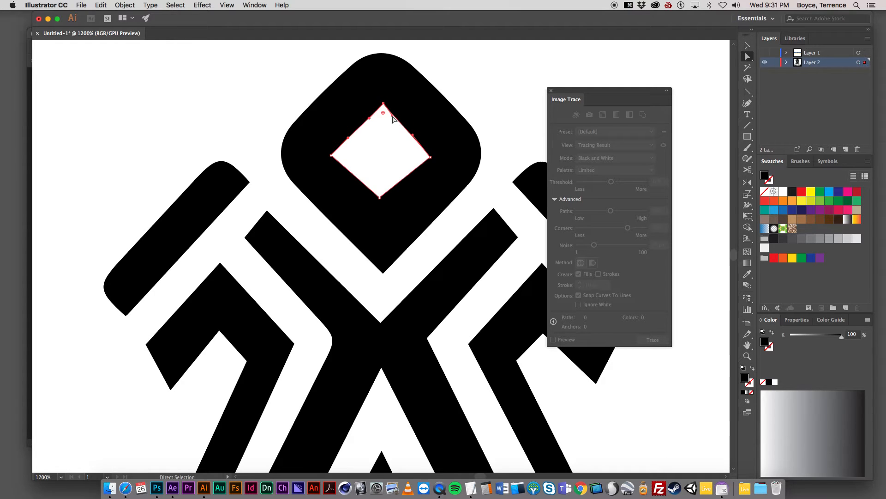
left_click(495, 93)
scroll(375, 253, "down", 4)
left_click_drag(395, 331, 402, 231)
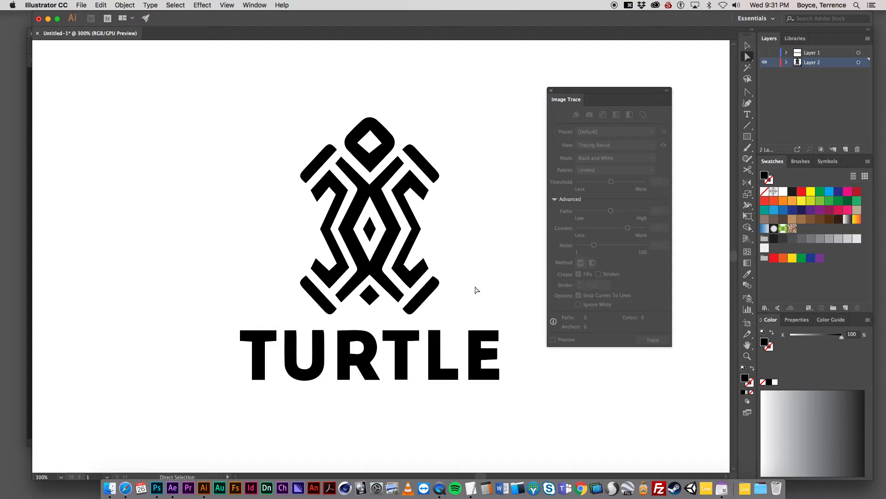
Save the document as TURTLE LOGO.ai in the Logos folder in Adobe Illustrator format, accepting the save options.
key("shift+super+s")
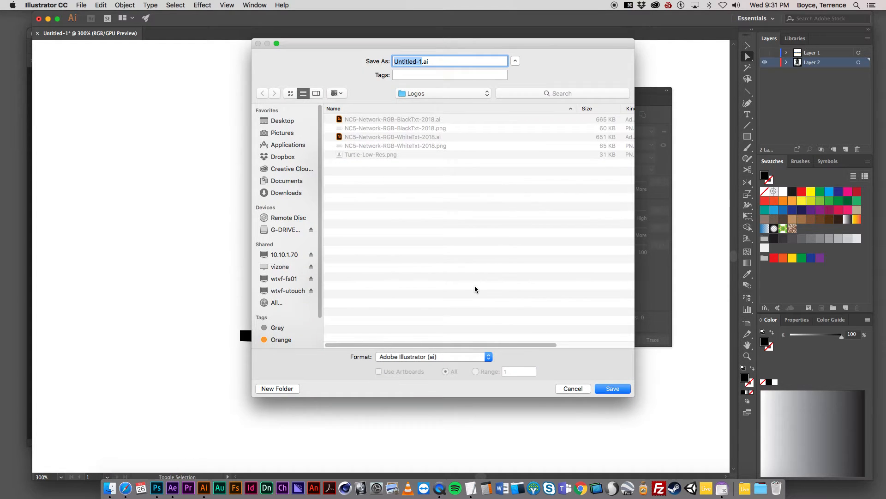
type("TURTLE")
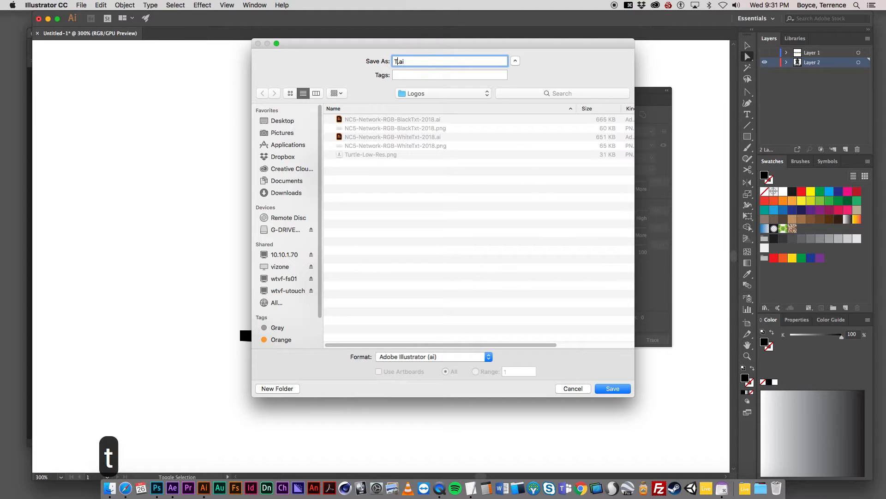
type("_LOGO")
key("Return")
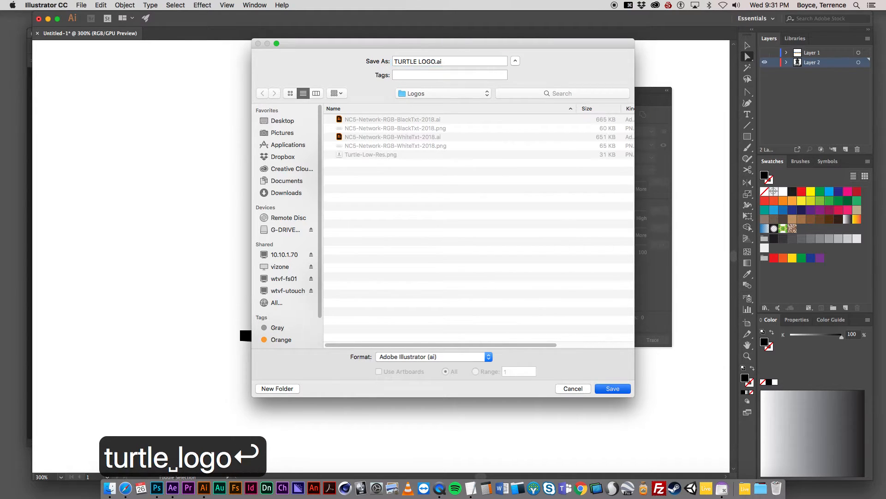
left_click(552, 381)
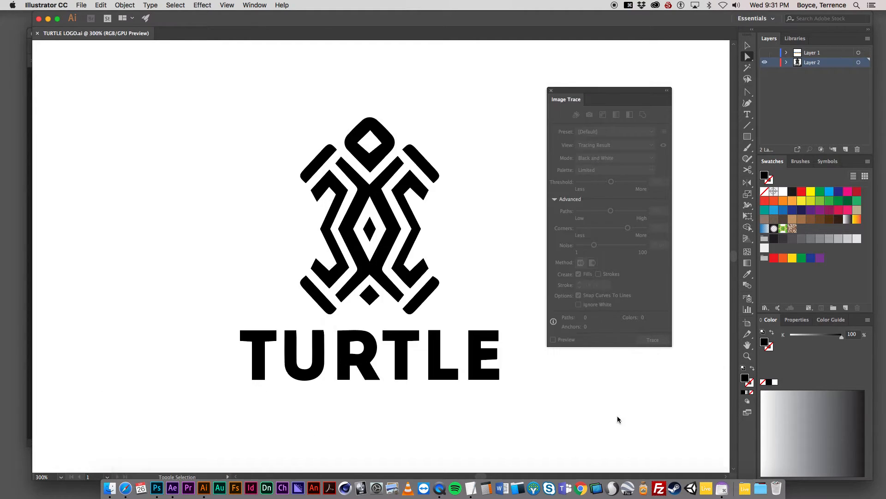
Switch to After Effects and import TURTLE LOGO.ai as footage with merged layers.
left_click(172, 488)
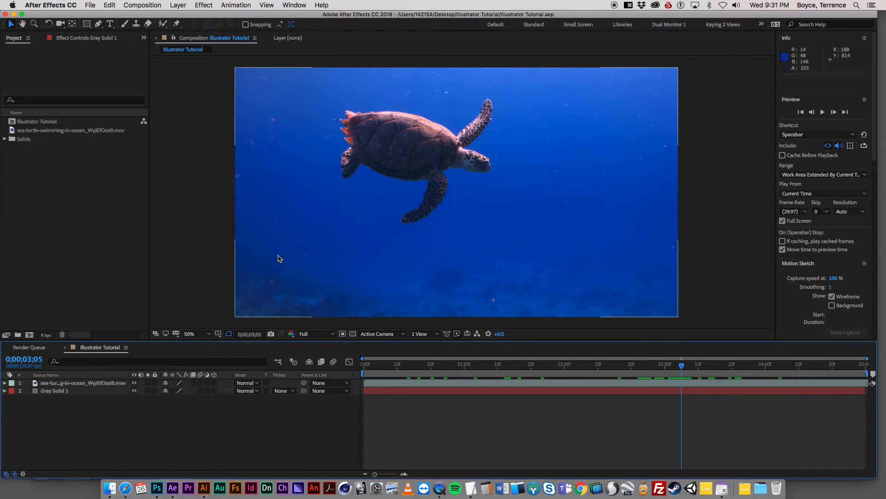
left_click(91, 5)
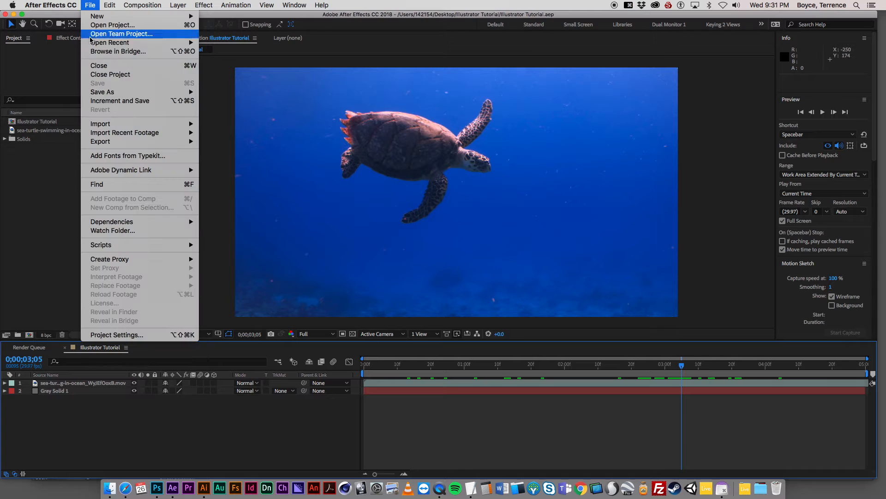
mouse_move(106, 123)
left_click(225, 131)
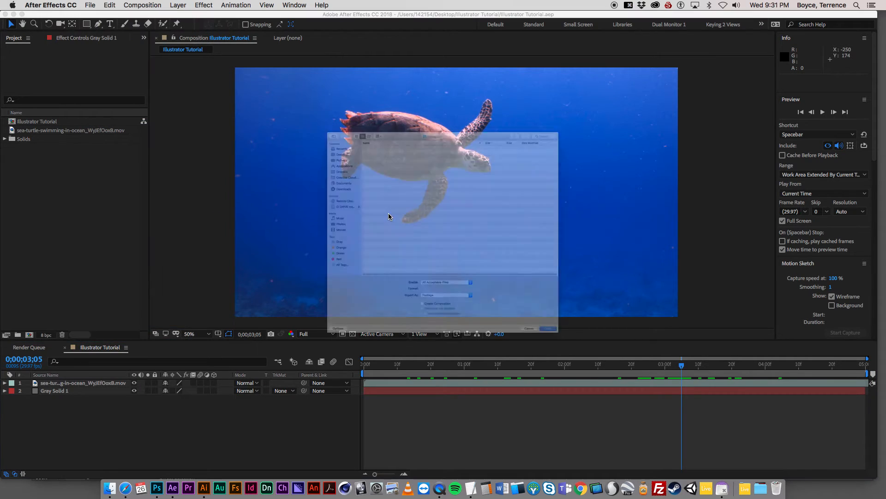
double_click(322, 94)
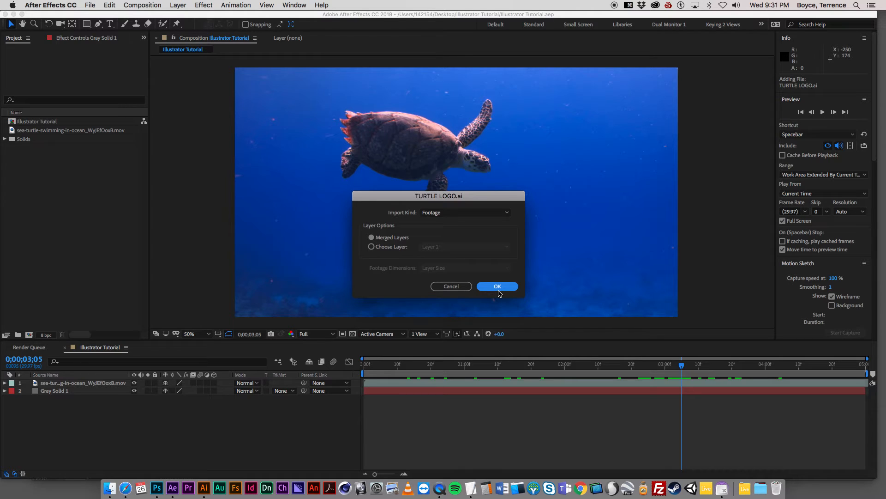
left_click(498, 287)
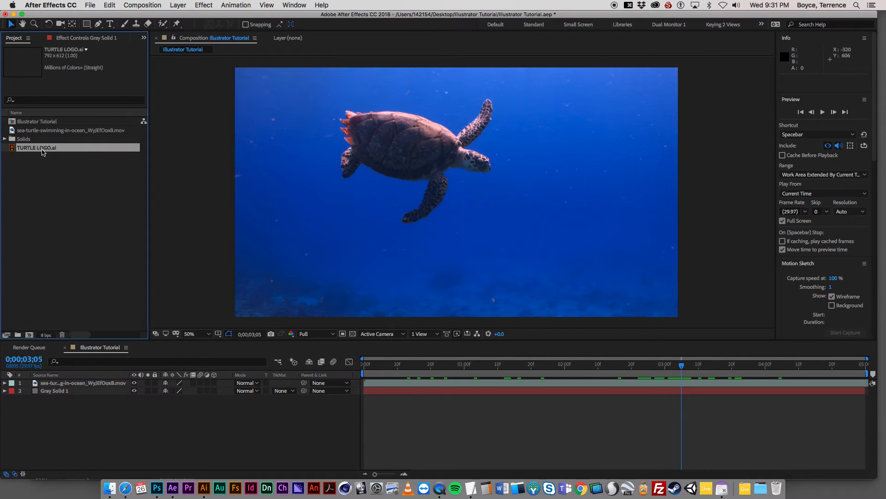
Add TURTLE LOGO.ai to the Illustrator Tutorial composition above the turtle footage, scaled to about 426% and positioned at about 968, 576.
left_click_drag(31, 149, 447, 239)
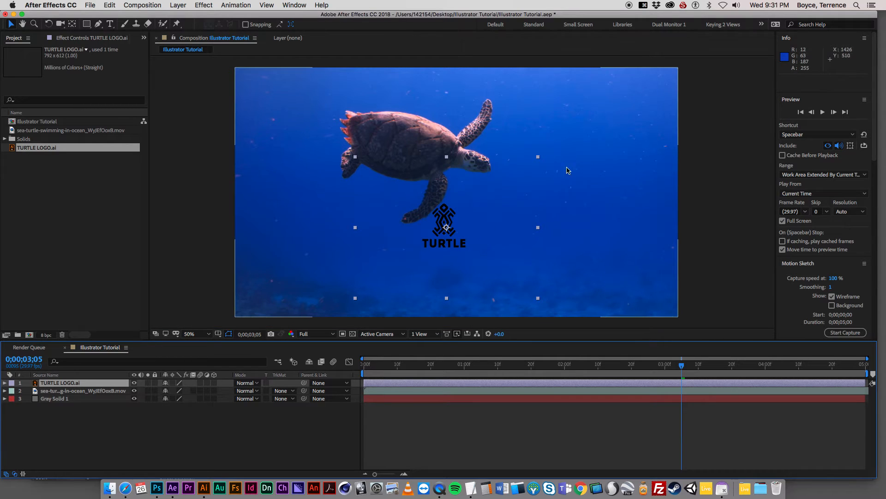
left_click_drag(538, 159, 631, 196)
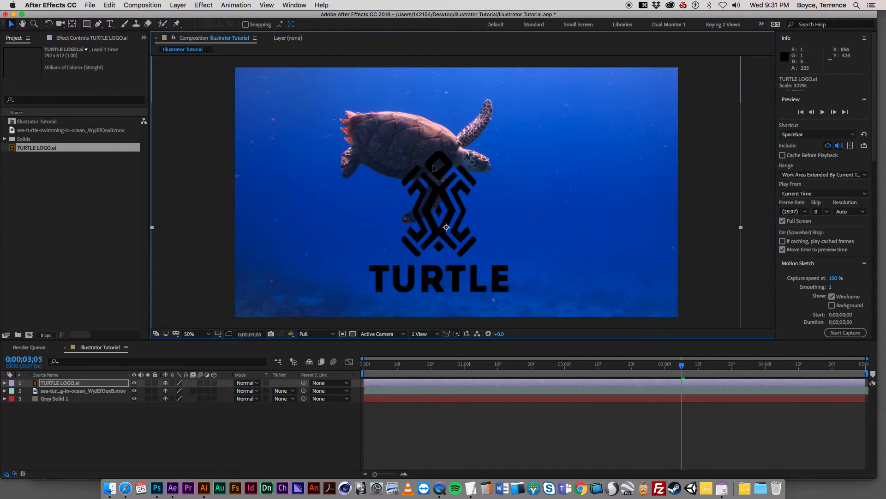
left_click_drag(433, 168, 309, 241)
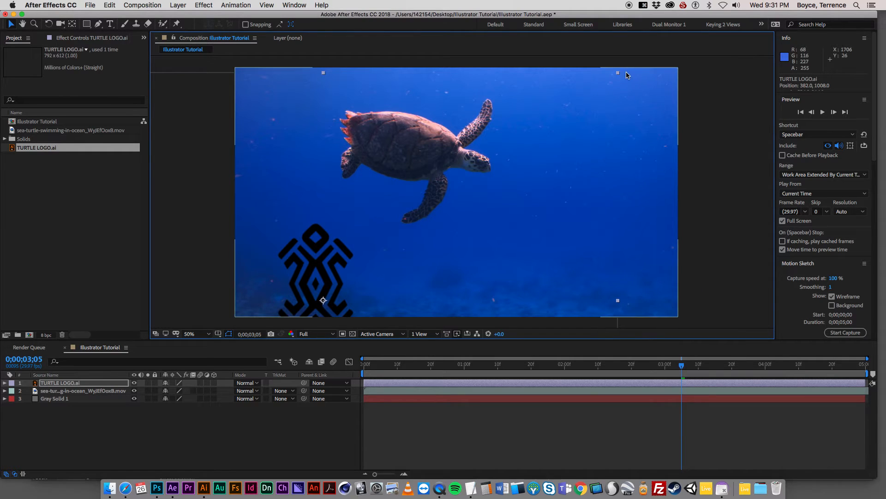
left_click_drag(618, 73, 768, 4)
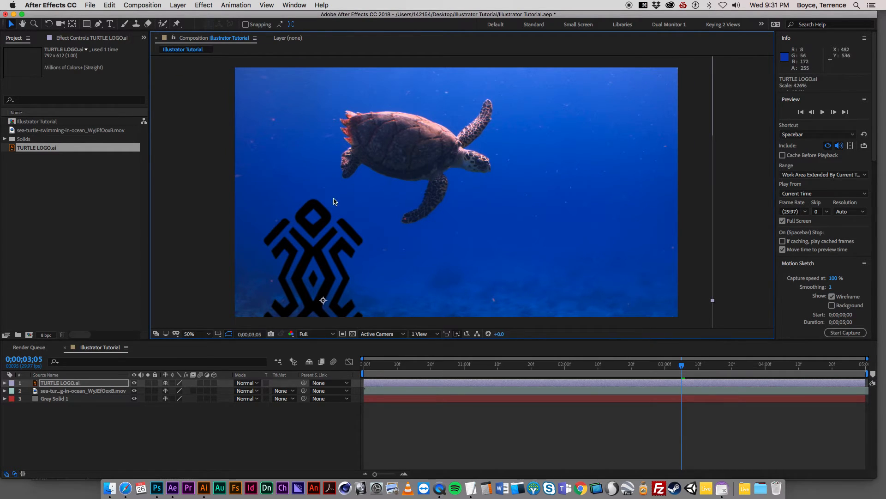
left_click_drag(324, 221, 483, 140)
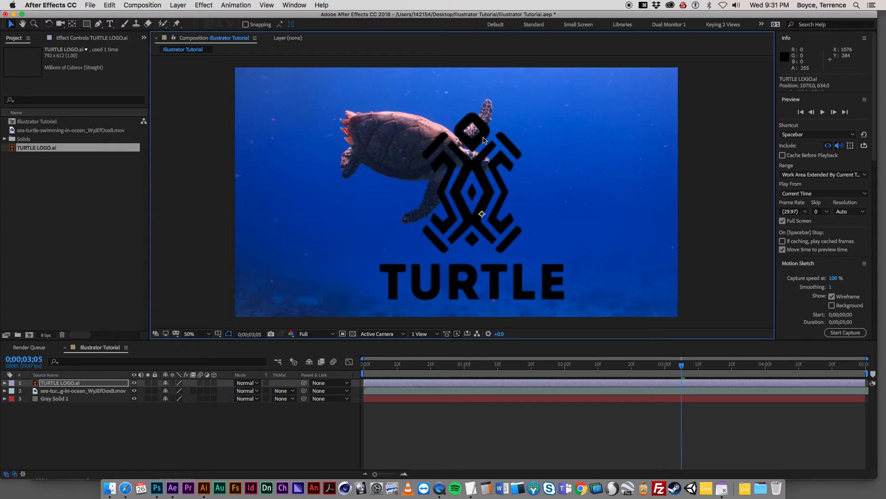
left_click_drag(415, 277, 392, 261)
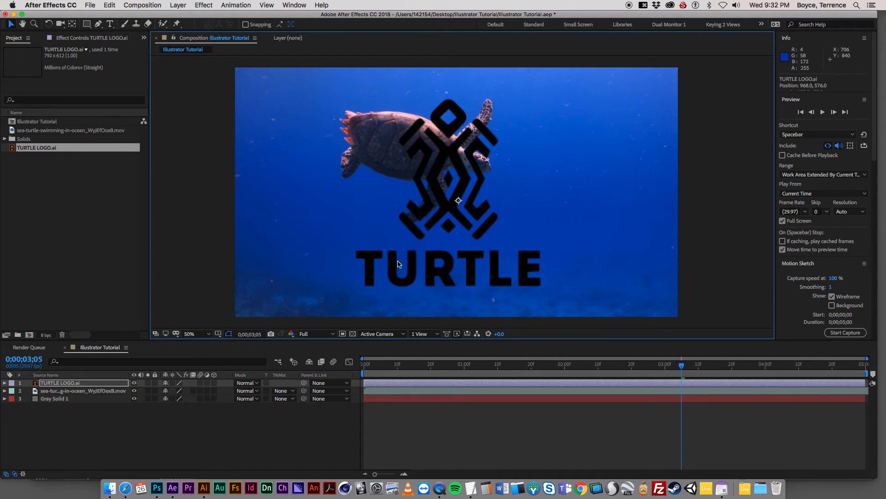
Turn on continuous rasterization for the TURTLE LOGO.ai layer to sharpen its edges, and move the logo to about 1012, 556.
key("period")
key("period")
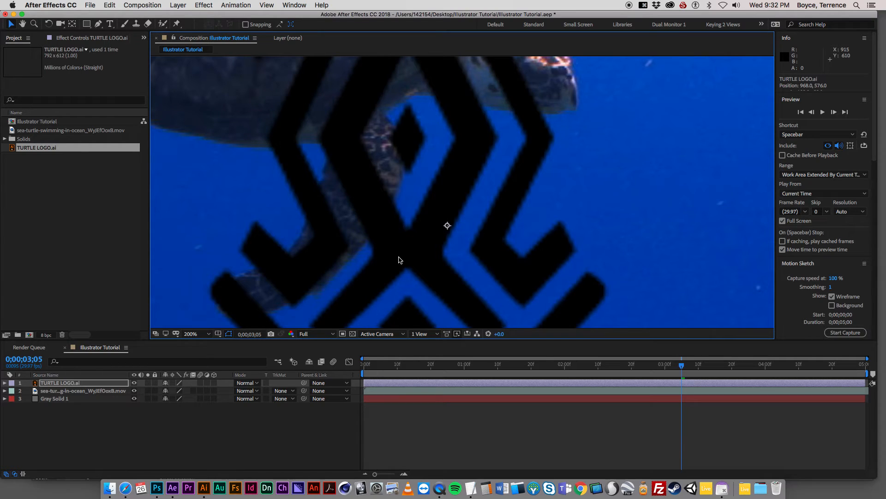
key("comma")
key("period")
left_click(172, 383)
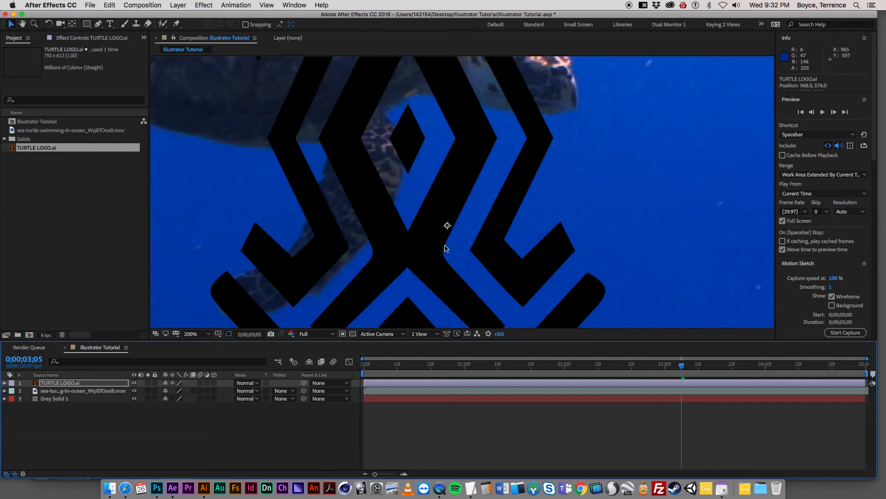
scroll(446, 252, "down", 2)
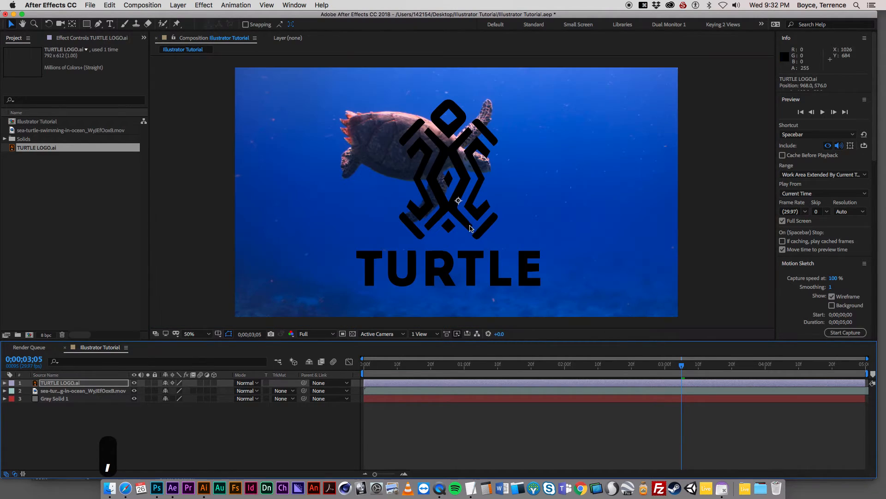
mouse_move(446, 257)
left_mouse_down()
mouse_move(562, 252)
mouse_move(451, 254)
left_mouse_up()
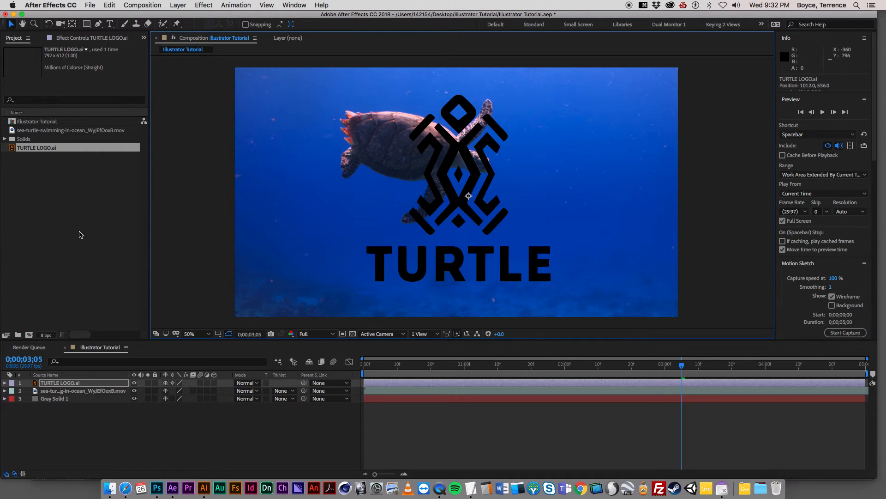
left_click(80, 234)
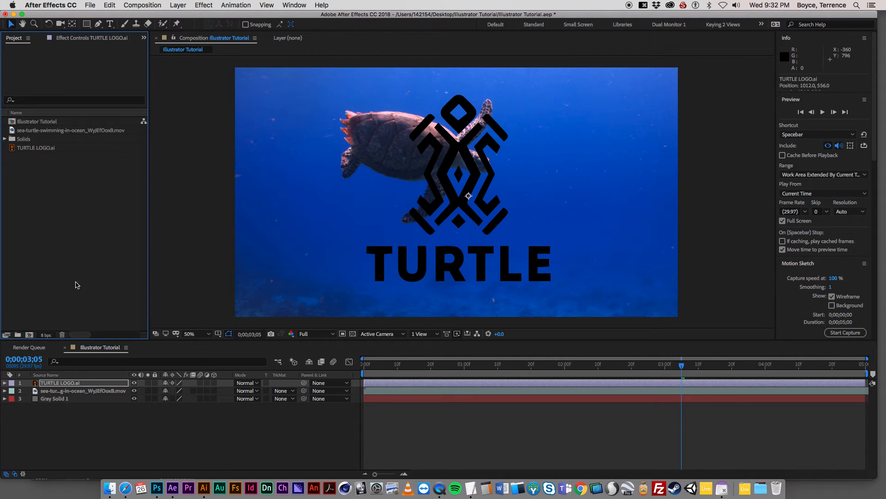
Hide the TURTLE LOGO.ai layer, and copy all of the logo's vector paths from the Illustrator document.
left_click(134, 383)
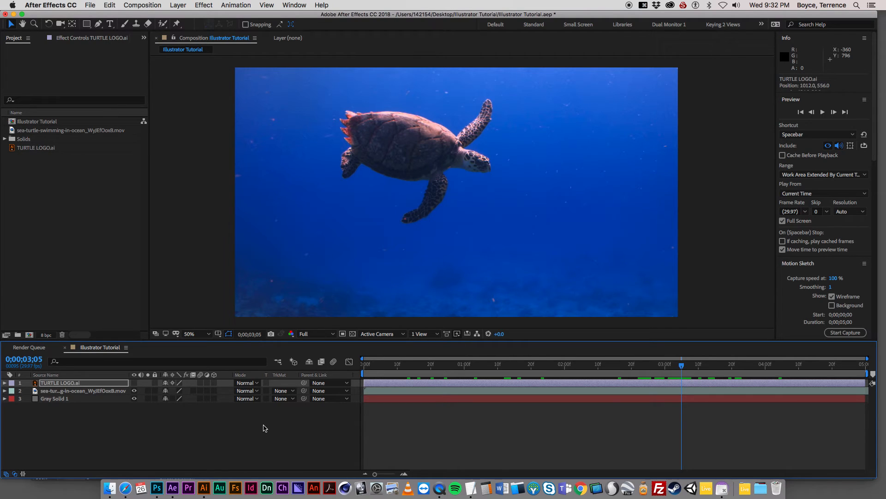
left_click(204, 488)
key("super+a")
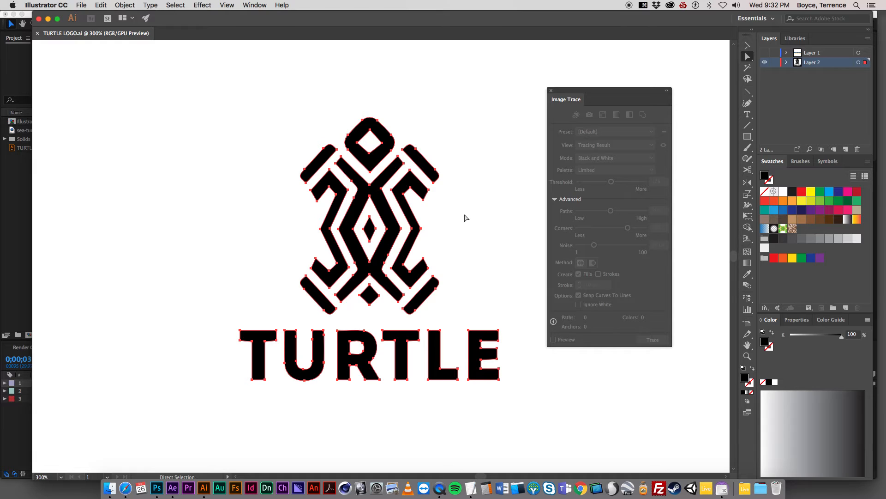
key("super+c")
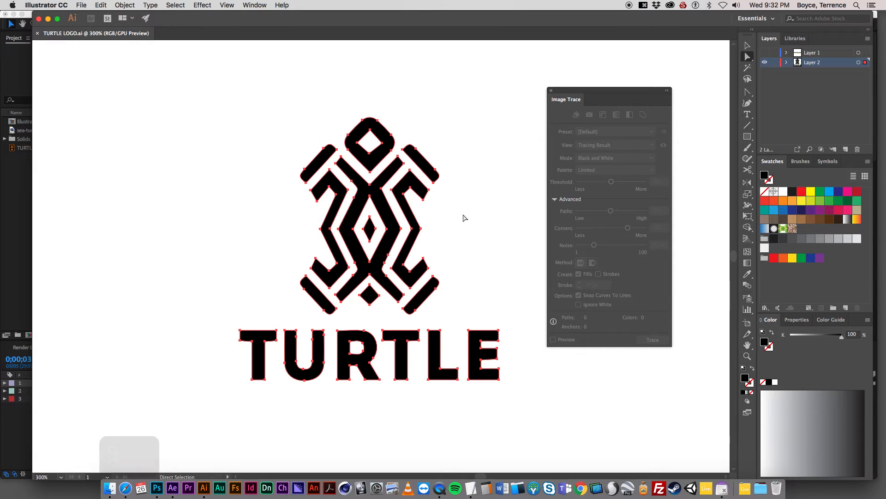
Switch to After Effects and create a gray solid of 1920 × 1080 px at the top of the composition.
left_click(172, 488)
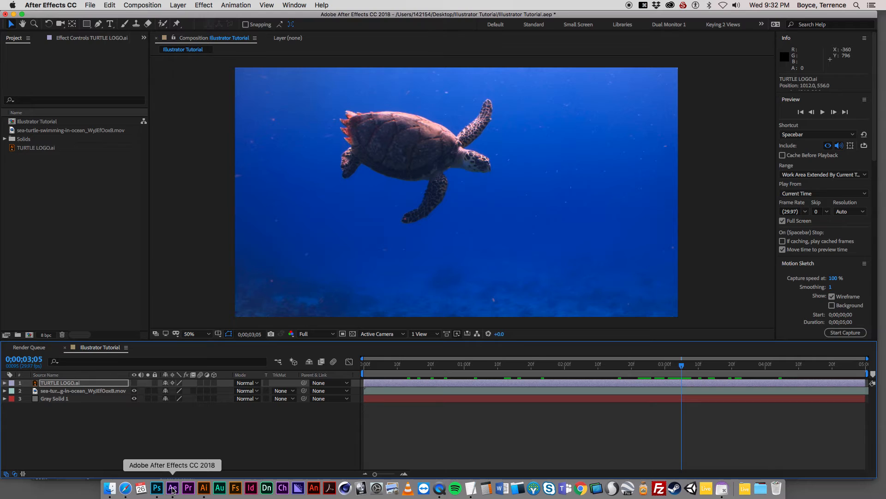
left_click(172, 5)
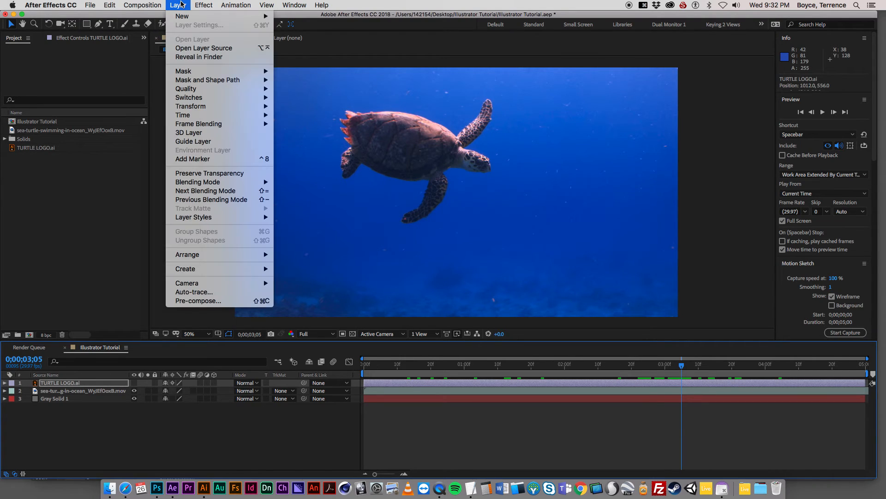
mouse_move(201, 19)
left_click(310, 27)
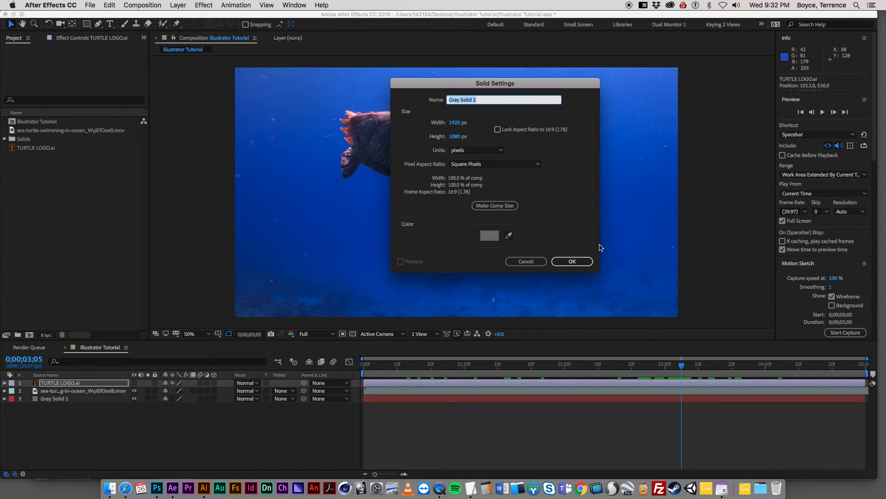
left_click(572, 261)
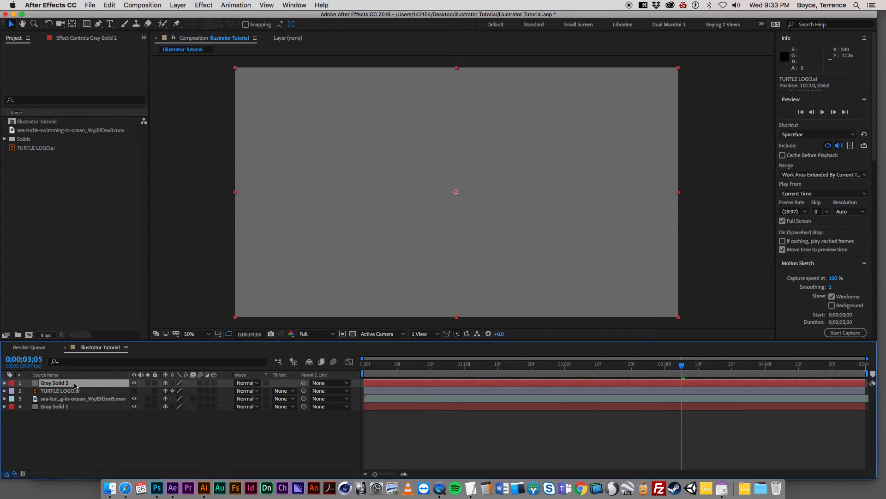
Paste the copied logo paths onto the new solid as masks and scale them up to about 490.6%.
key("super+v")
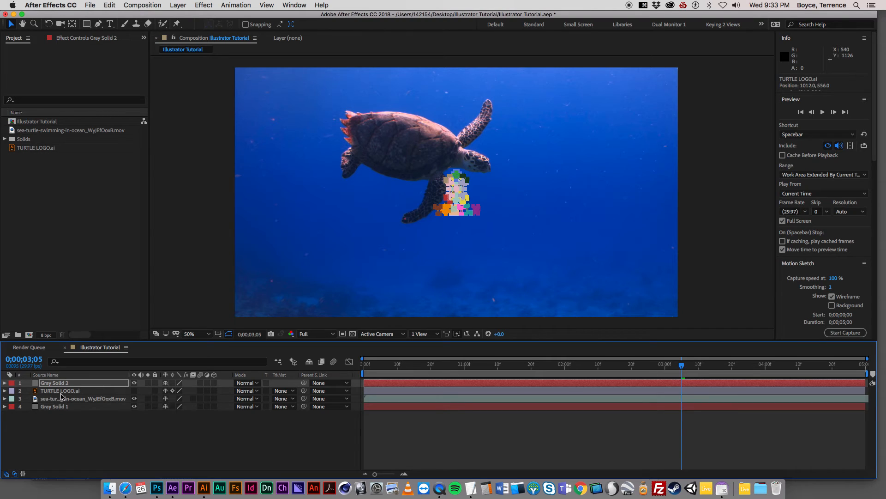
key("m")
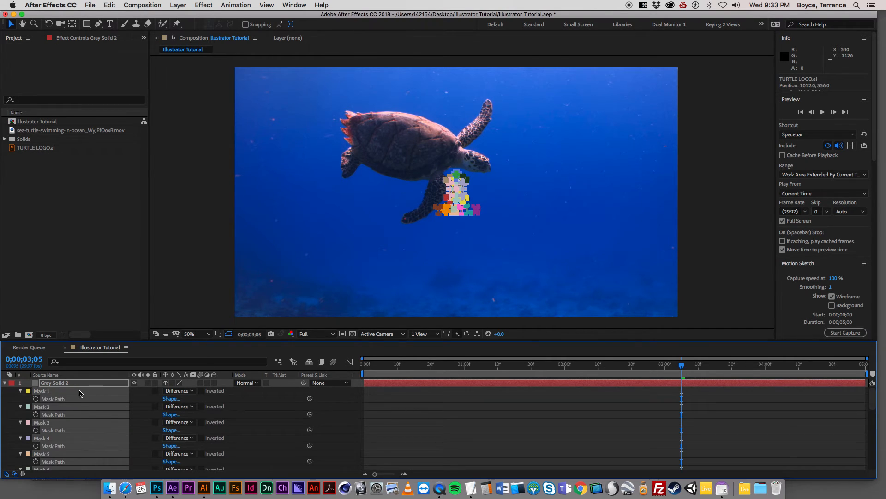
key("m")
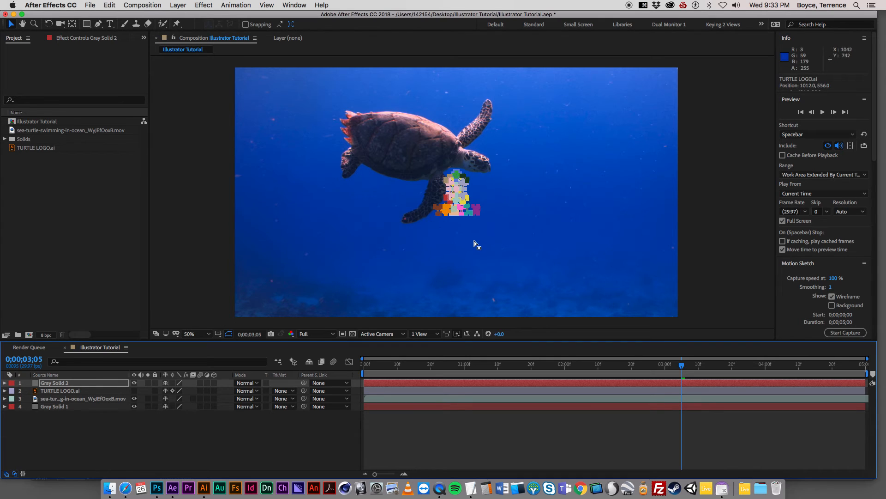
key("super+t")
left_click(479, 171)
left_click_drag(480, 170, 616, 84)
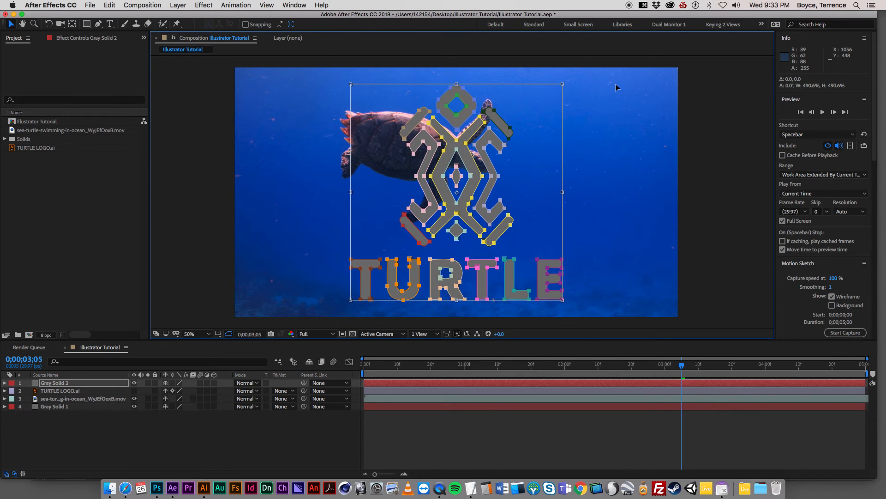
Reveal and look through the list of masks on Gray Solid 2, and collapse and deselect the layer.
left_click(86, 406)
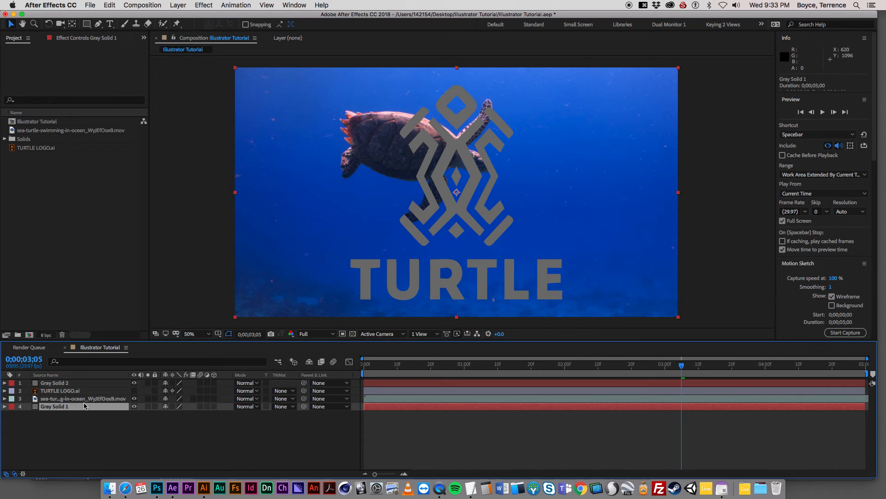
left_click(74, 383)
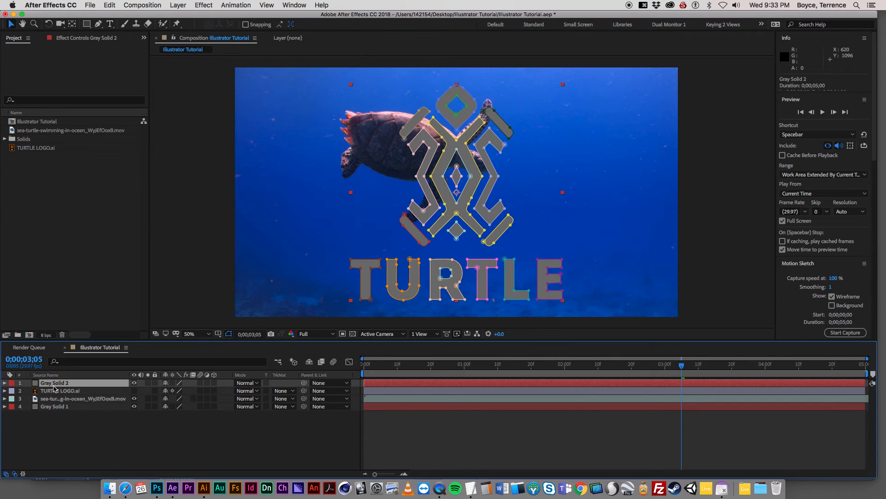
key("m")
scroll(97, 425, "down", 5)
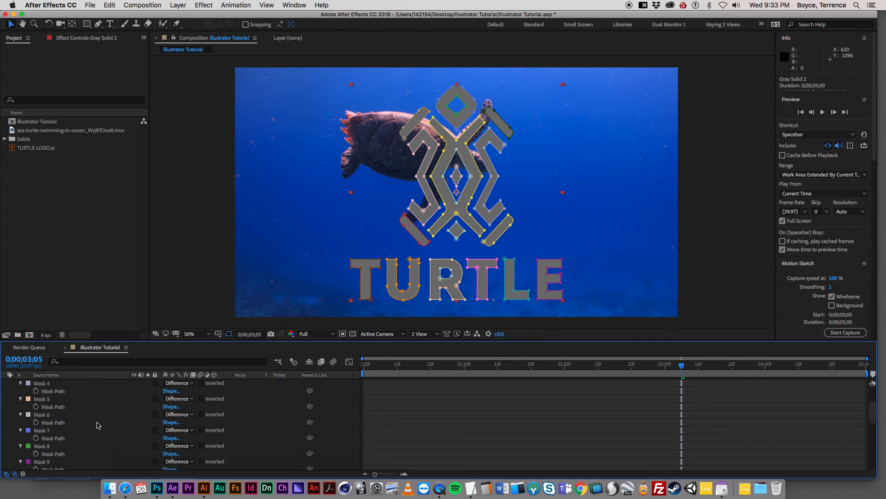
scroll(95, 426, "down", 8)
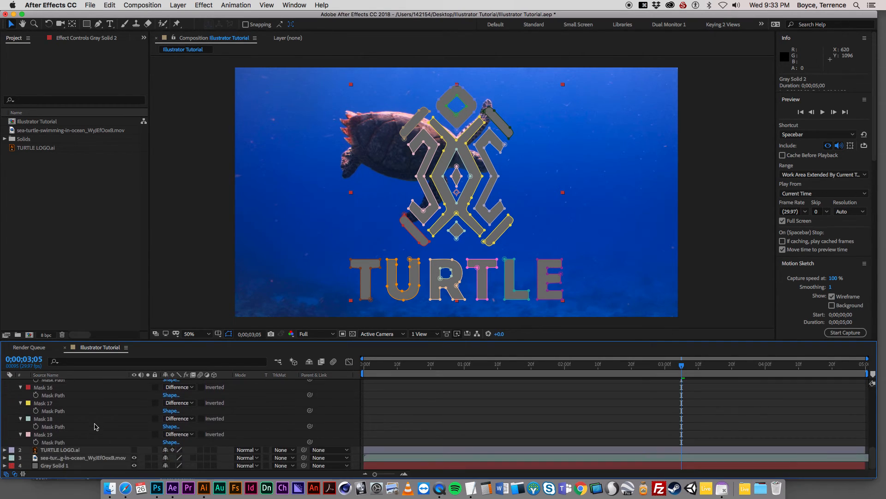
scroll(58, 432, "up", 8)
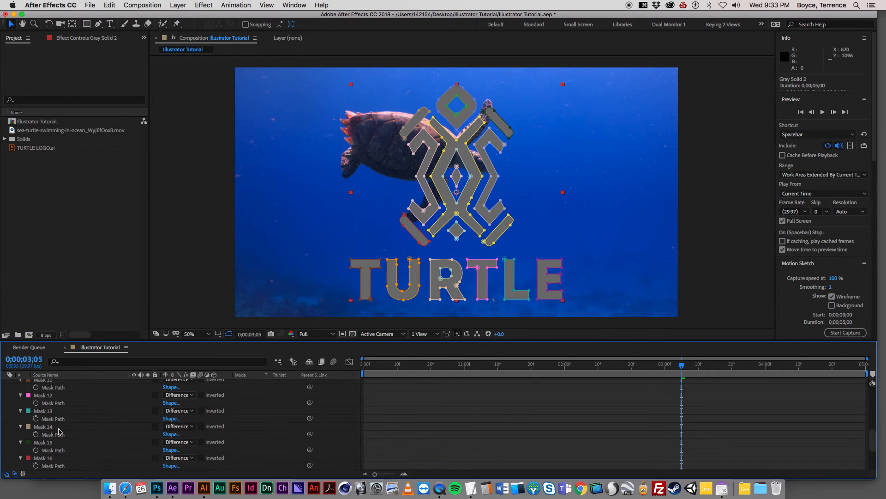
scroll(58, 432, "up", 5)
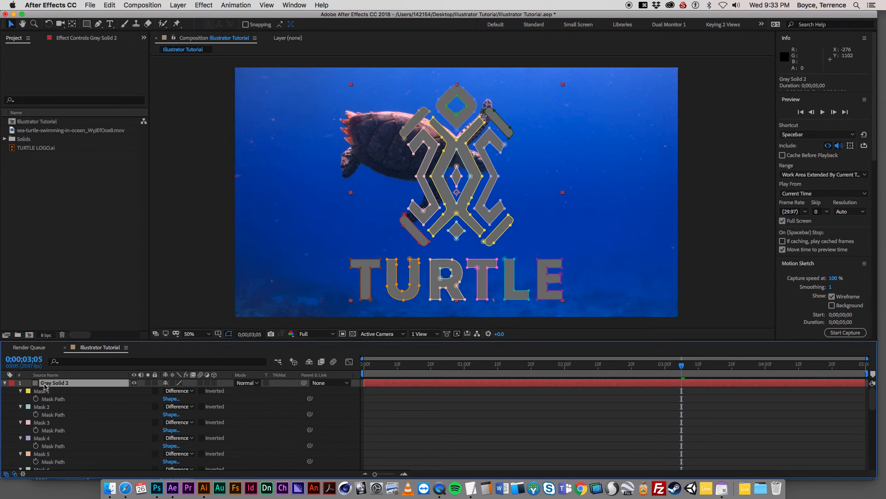
left_click(4, 383)
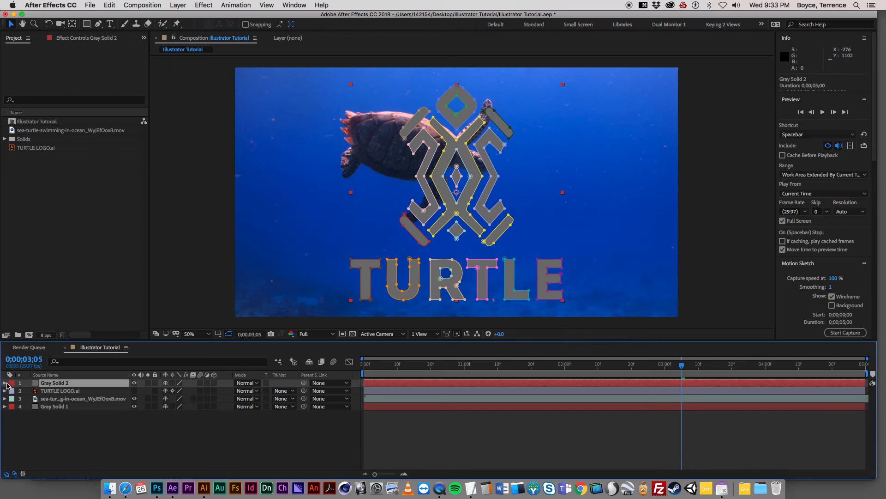
left_click(149, 427)
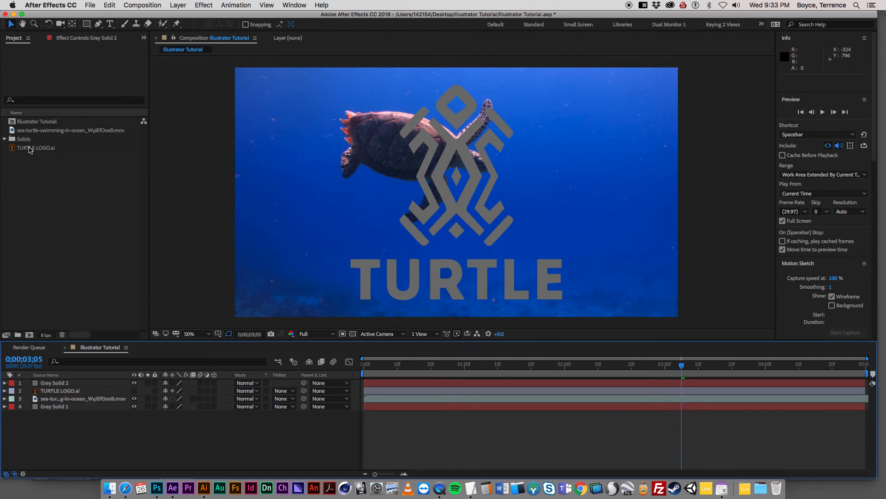
Add a second TURTLE LOGO.ai layer to the left of the gray logo, scaled to about 303%, with continuous rasterization on.
left_click_drag(31, 148, 333, 207)
left_click_drag(460, 130, 768, 2)
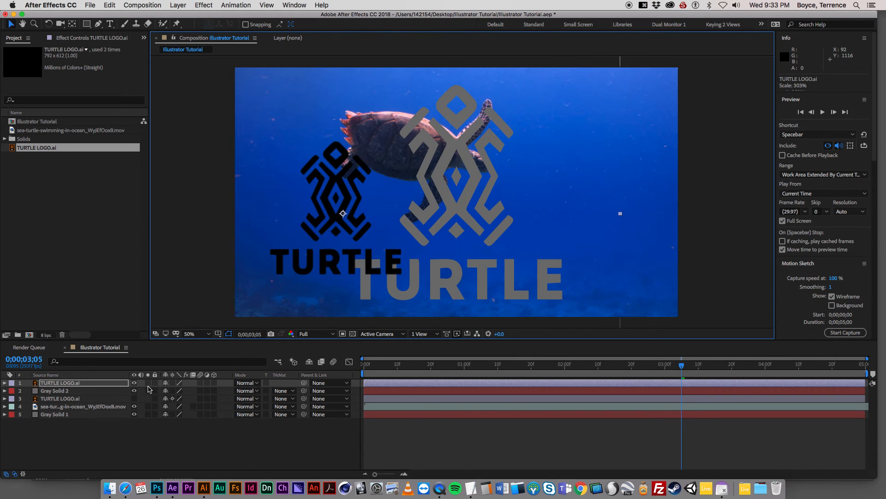
left_click(173, 383)
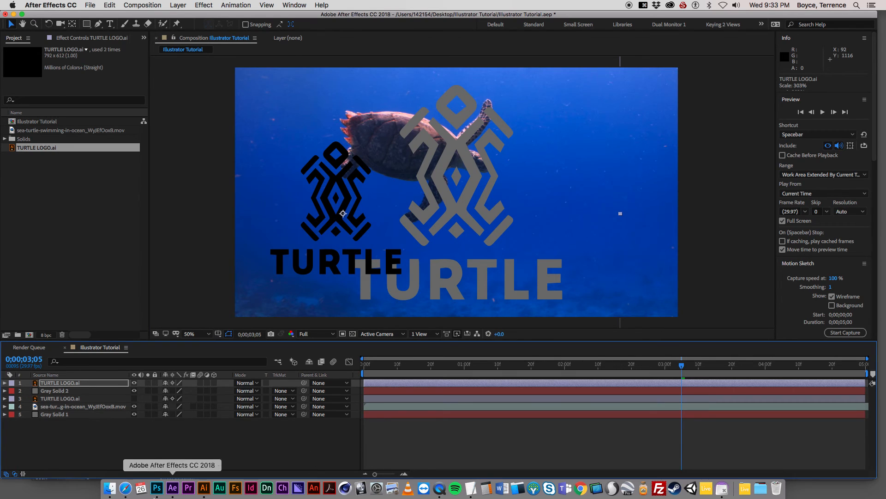
View the low-resolution turtle logo in Photoshop and return to After Effects.
left_click(125, 488)
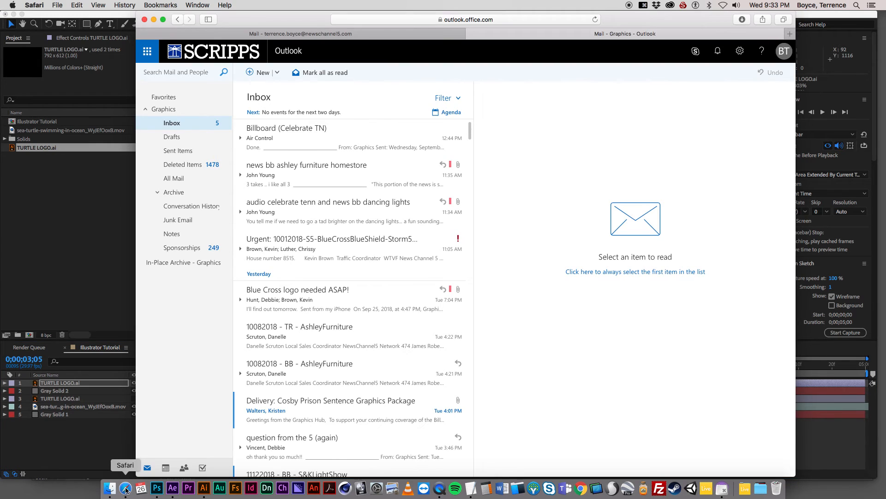
key("super+h")
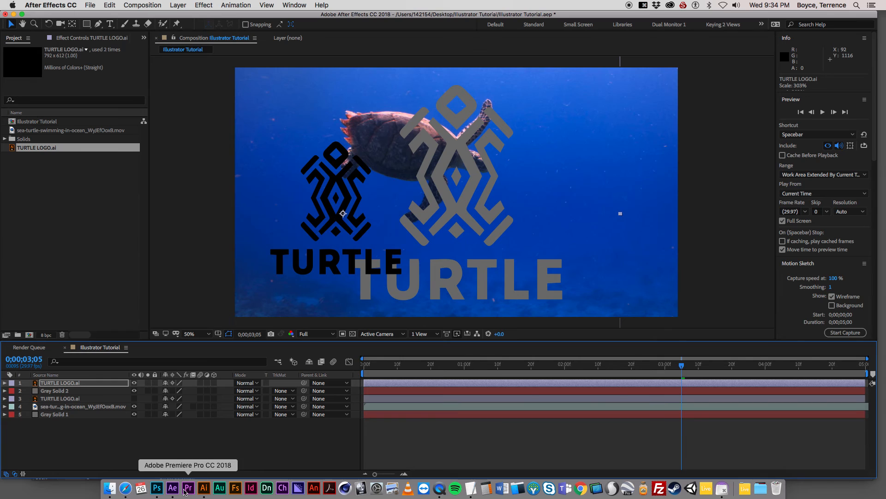
left_click(157, 489)
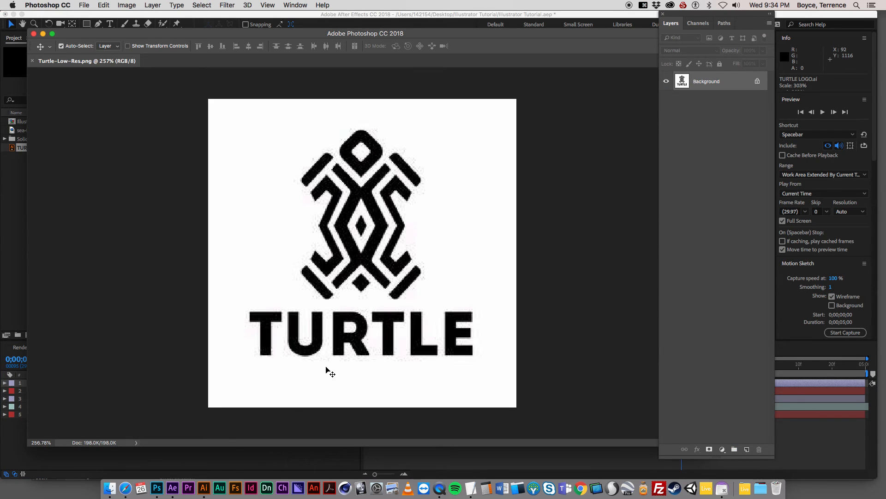
key("super+h")
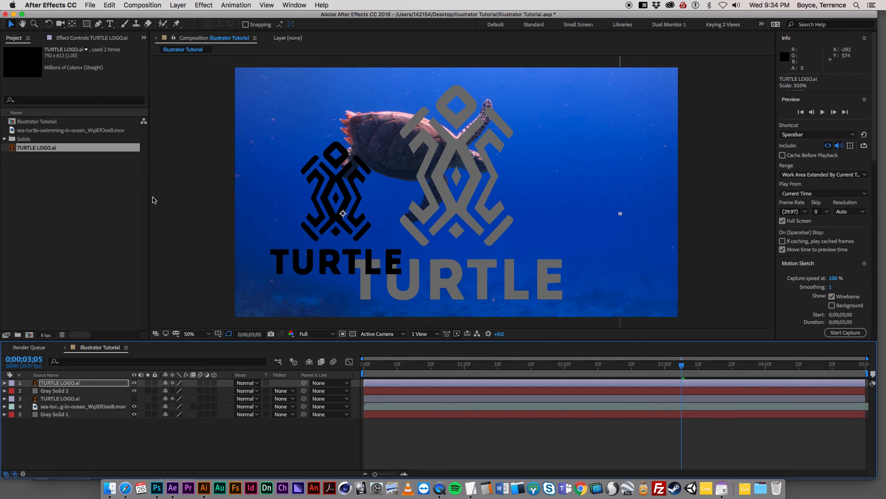
Import Turtle-Low-Res.png from the Logos folder as footage and place it in the composition to the right of the gray logo.
right_click(92, 190)
mouse_move(107, 229)
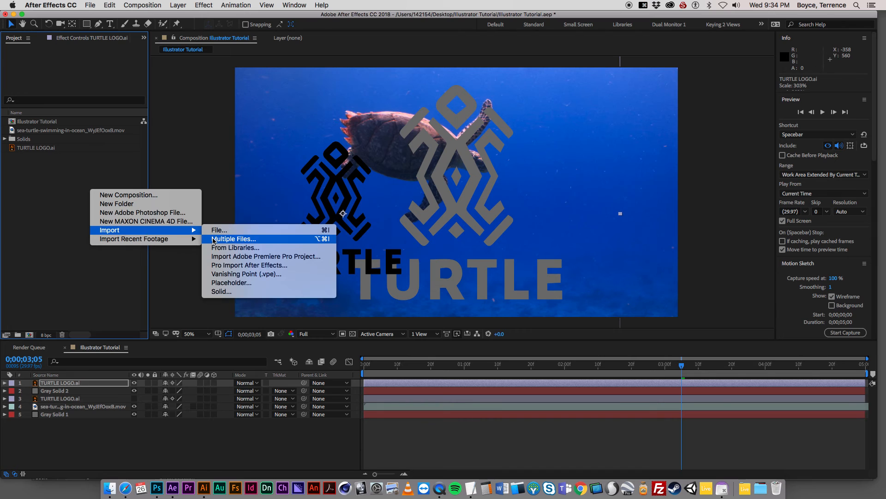
left_click(221, 229)
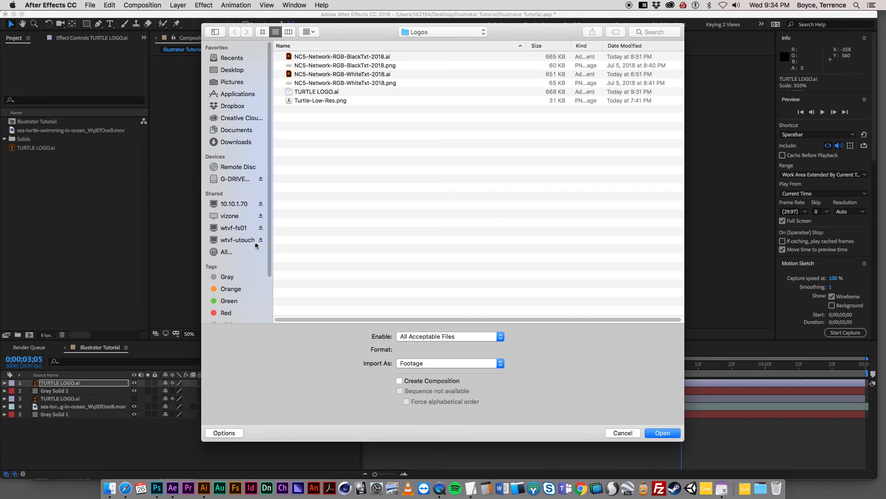
double_click(319, 101)
left_click_drag(36, 162, 561, 218)
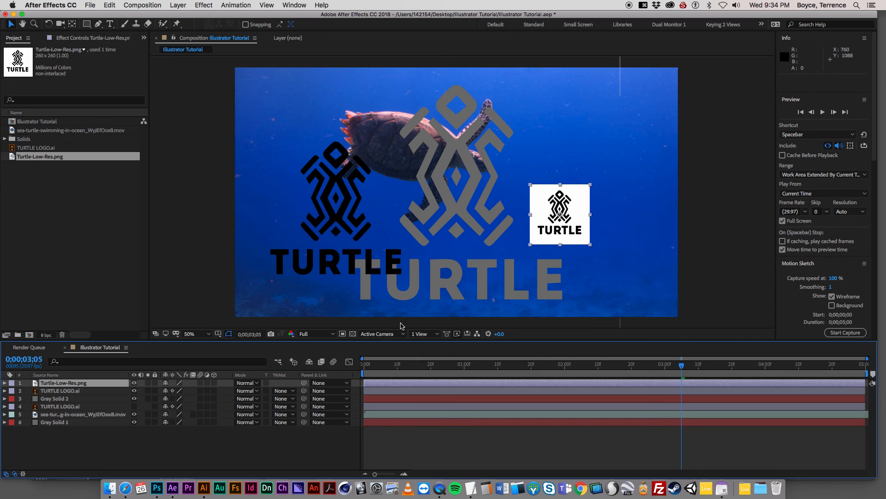
Set the Turtle-Low-Res.png layer's blending mode to Darken, scale it to about 323% and move it to about 1361, 670.
left_click(257, 383)
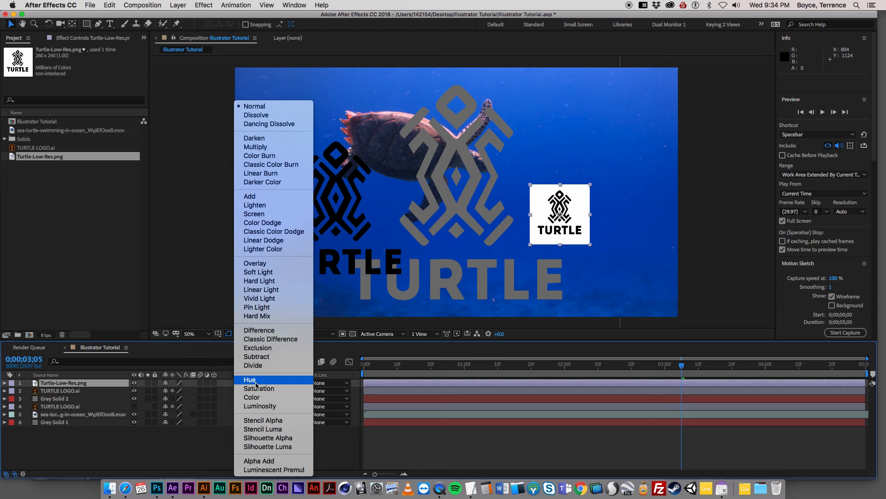
left_click(261, 138)
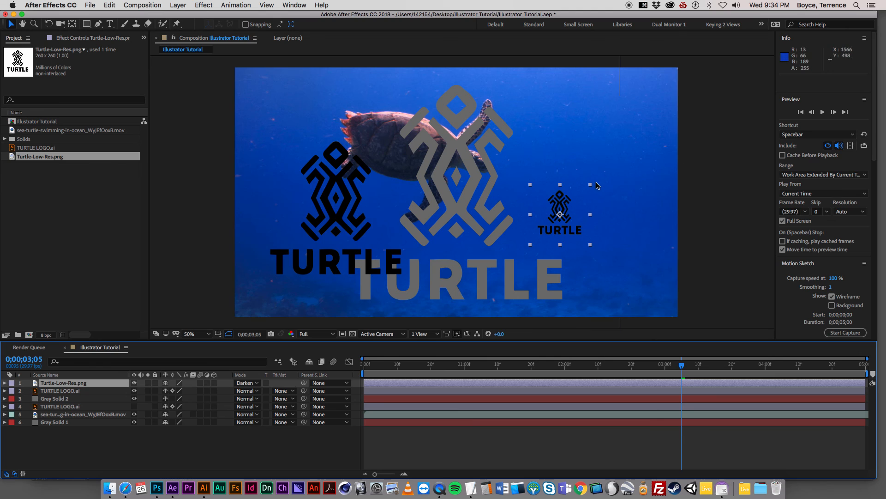
left_click_drag(590, 184, 699, 121)
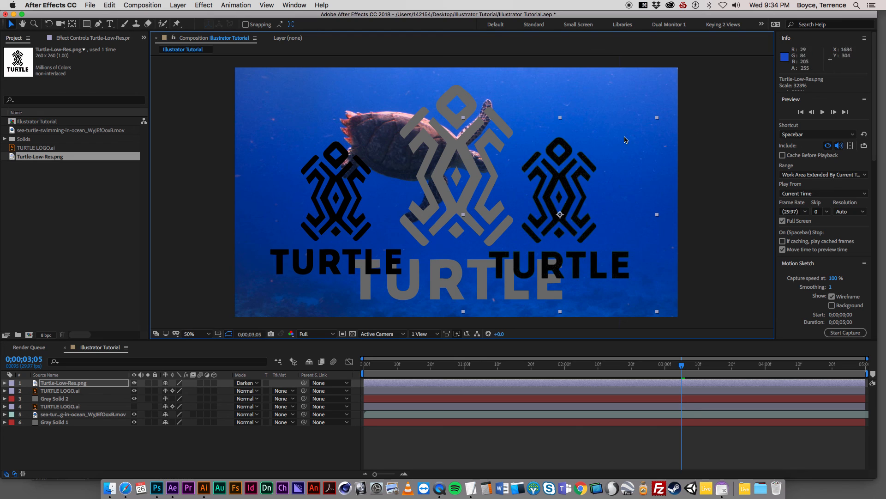
scroll(576, 162, "up", 2)
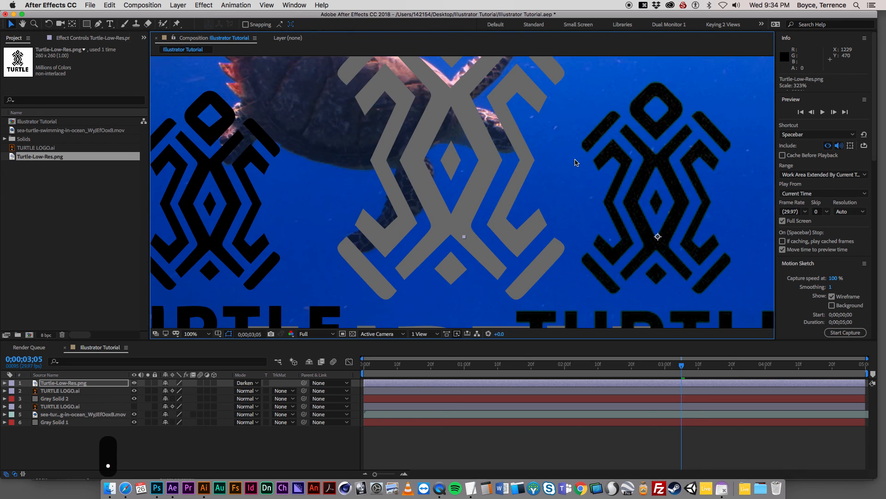
scroll(646, 178, "up", 2)
key("comma")
left_click_drag(643, 179, 621, 194)
Compare the edges of the low-resolution PNG logo and the rasterized TURTLE LOGO.ai logo up close in the composition.
key("period")
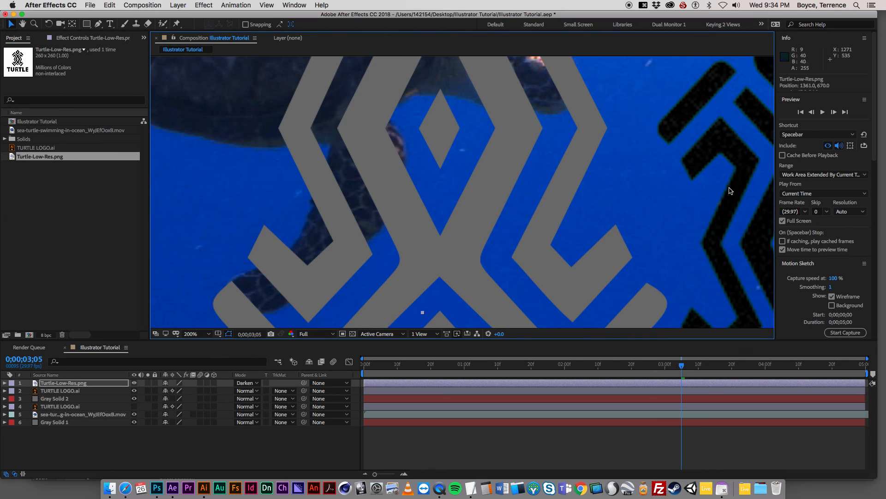
scroll(729, 189, "up", 2)
left_click_drag(745, 180, 330, 212)
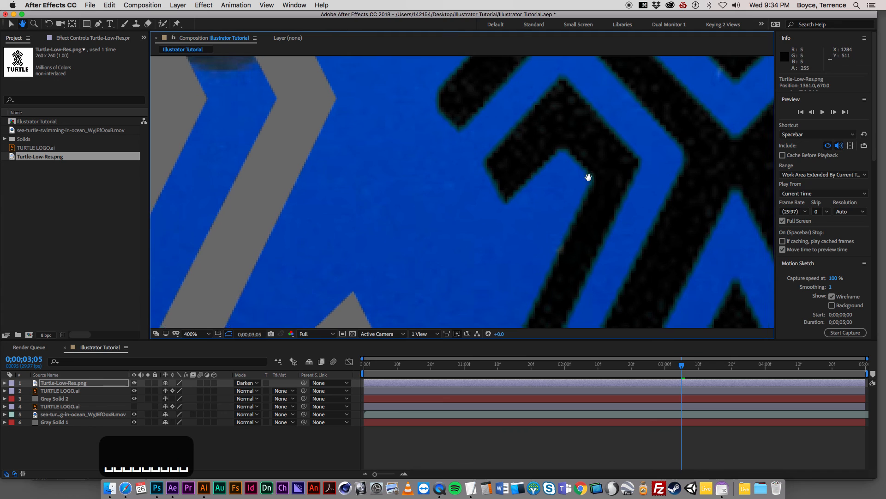
left_click_drag(588, 178, 439, 200)
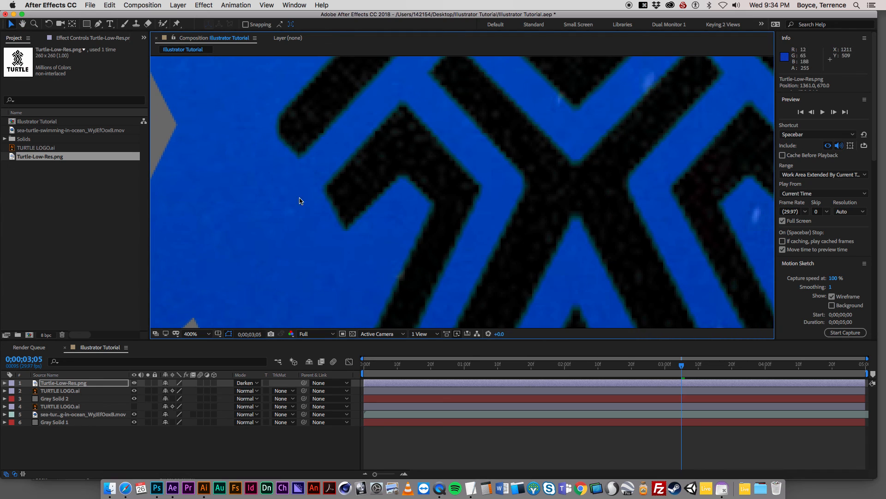
scroll(320, 198, "down", 4)
scroll(320, 197, "down", 1)
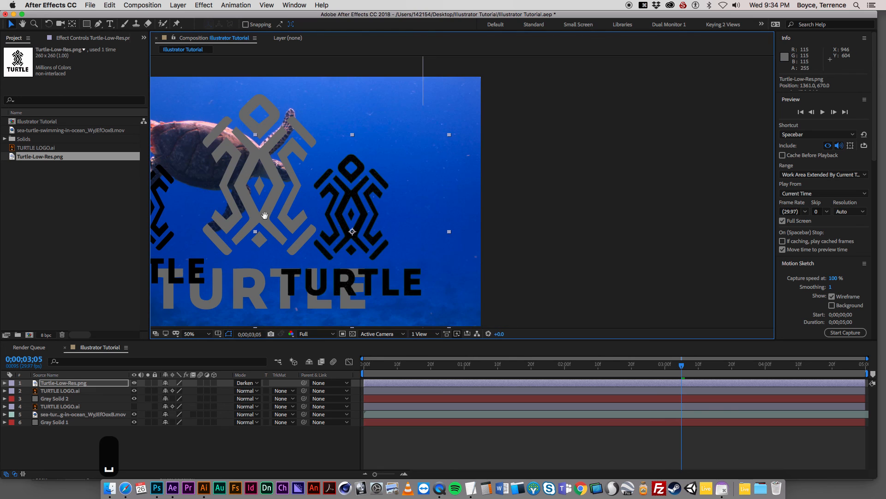
left_click_drag(250, 217, 518, 182)
scroll(398, 172, "up", 4)
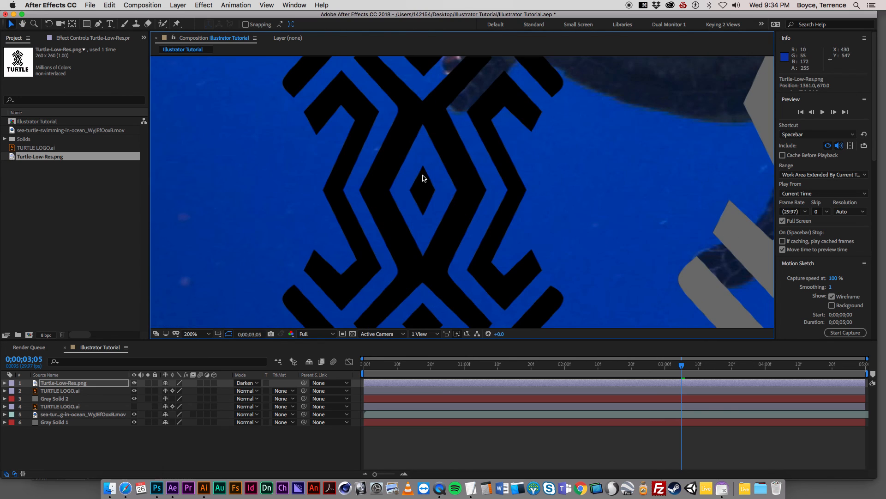
scroll(423, 178, "up", 1)
scroll(425, 178, "down", 1)
scroll(438, 184, "down", 2)
scroll(643, 221, "down", 2)
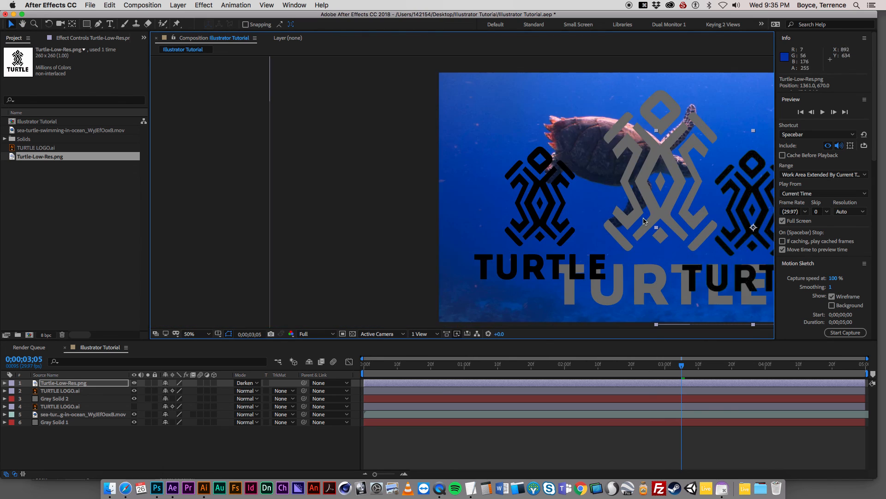
left_click_drag(621, 207, 458, 206)
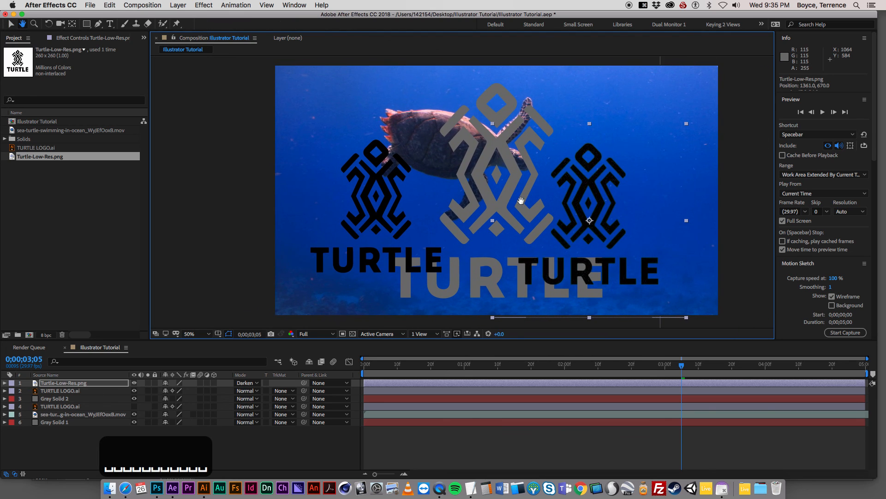